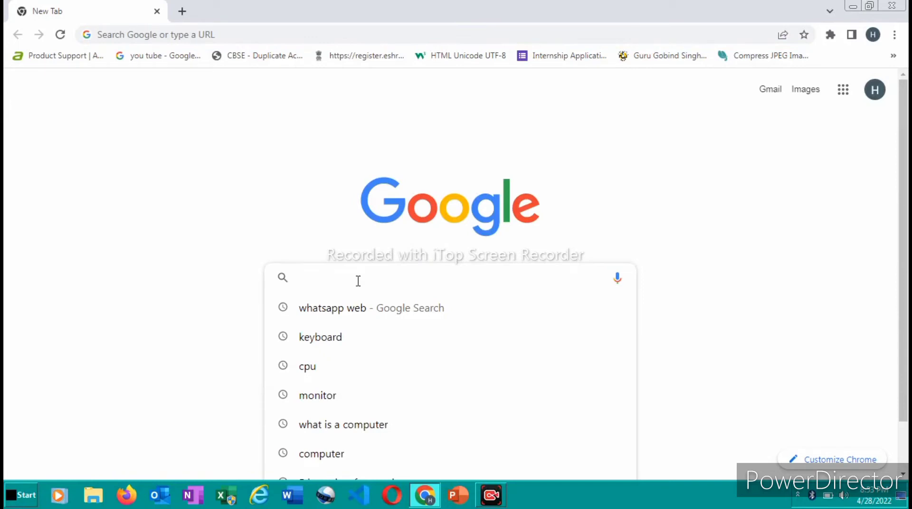
# Enter cuet.samarth.ac.in in Chrome's search box, fixing the typo, and submit it.
pyautogui.write('cuet.samae')
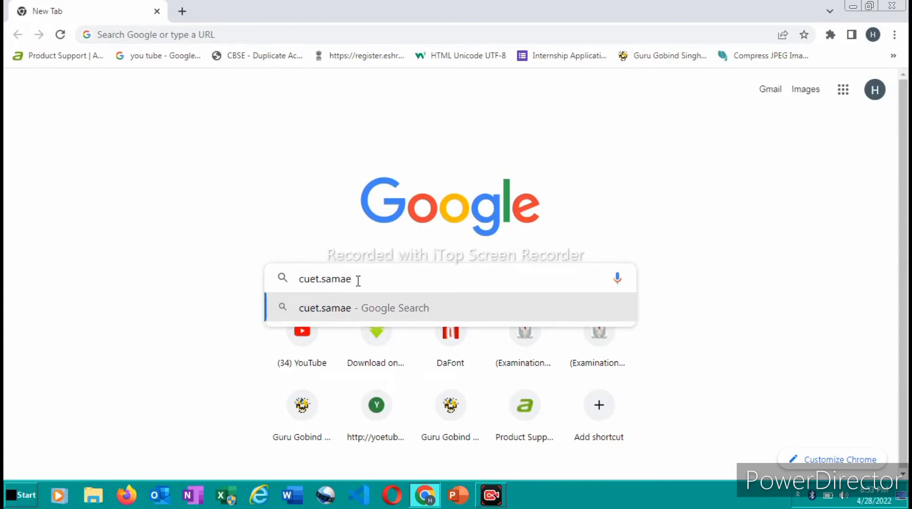
pyautogui.press('BackSpace')
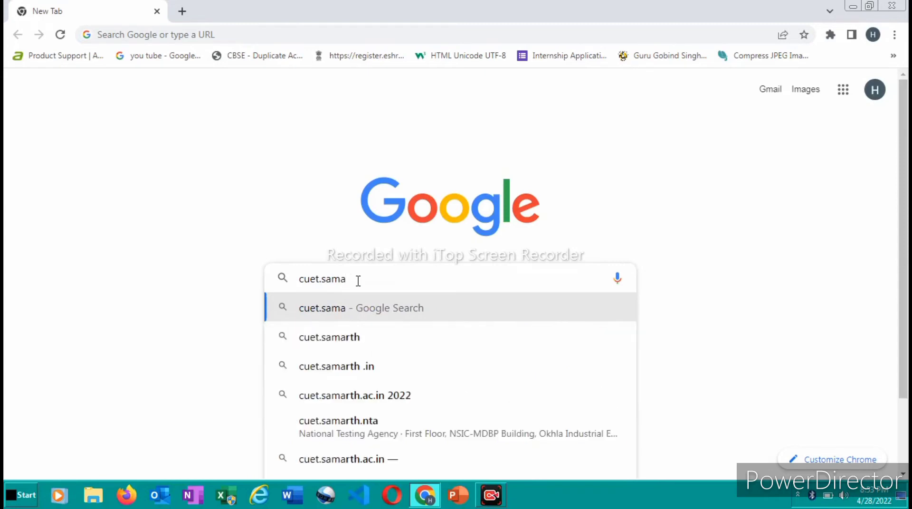
pyautogui.write('rth.ac')
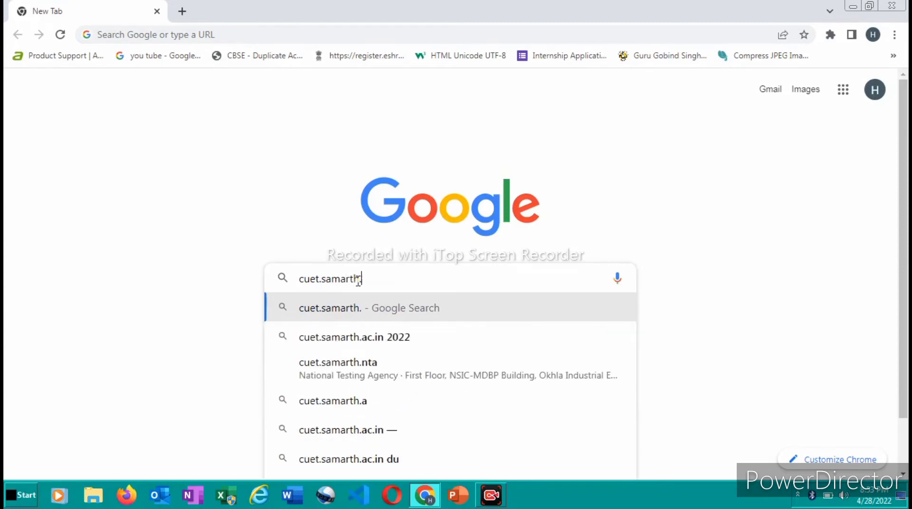
pyautogui.write('.in')
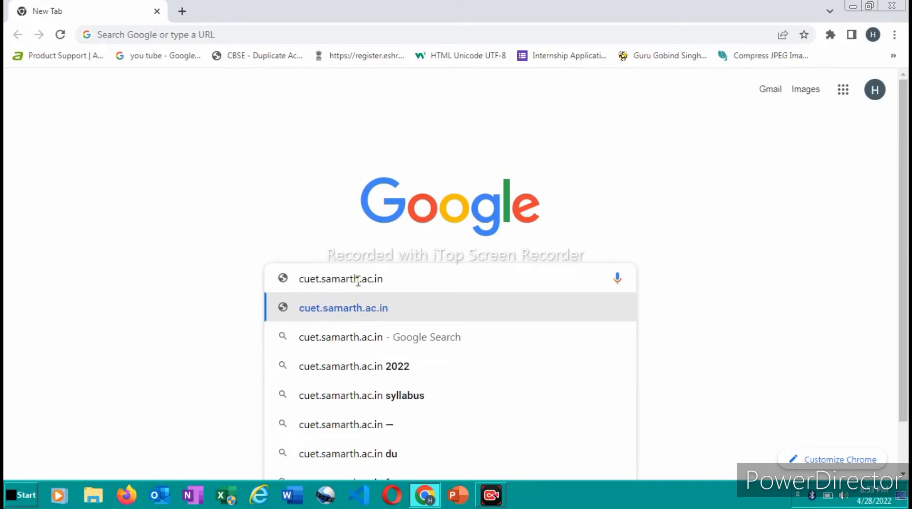
pyautogui.press('Return')
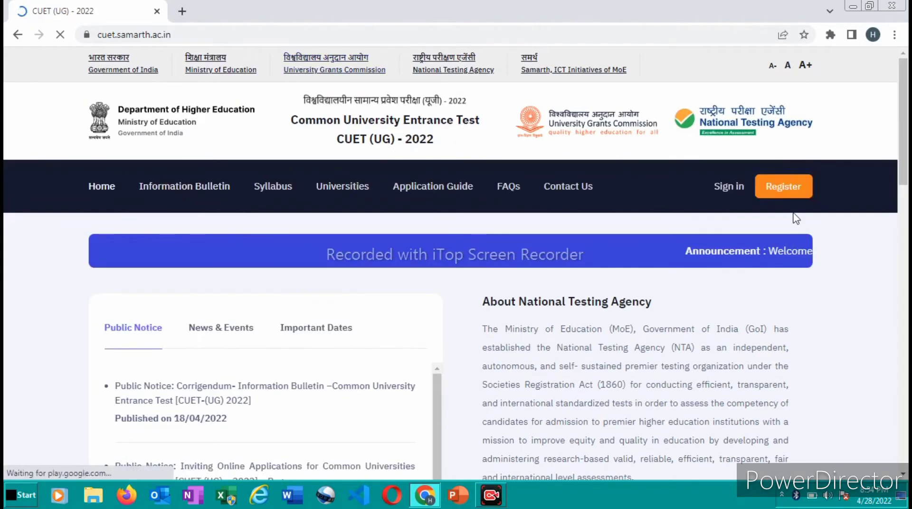
# Start a new registration, tick the instructions declaration, and proceed to the Registration Form.
pyautogui.click(792, 188)
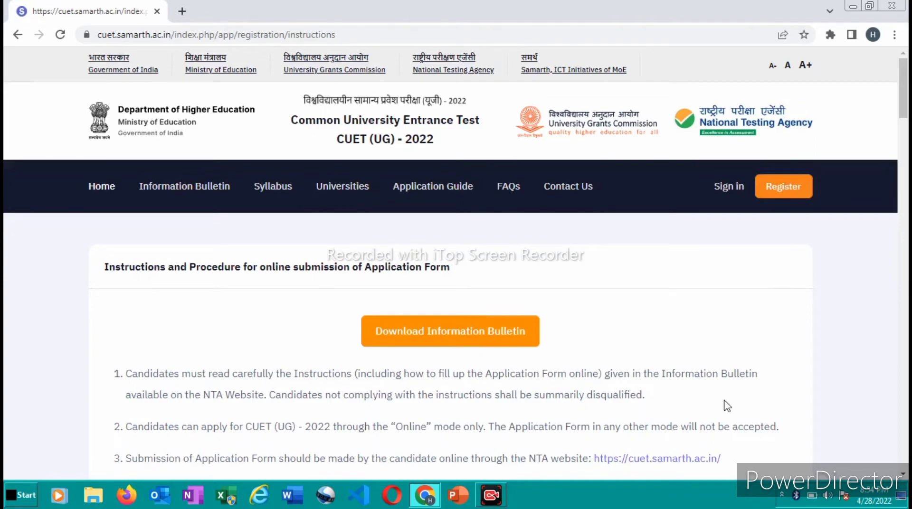
pyautogui.scroll(-8, 674, 429)
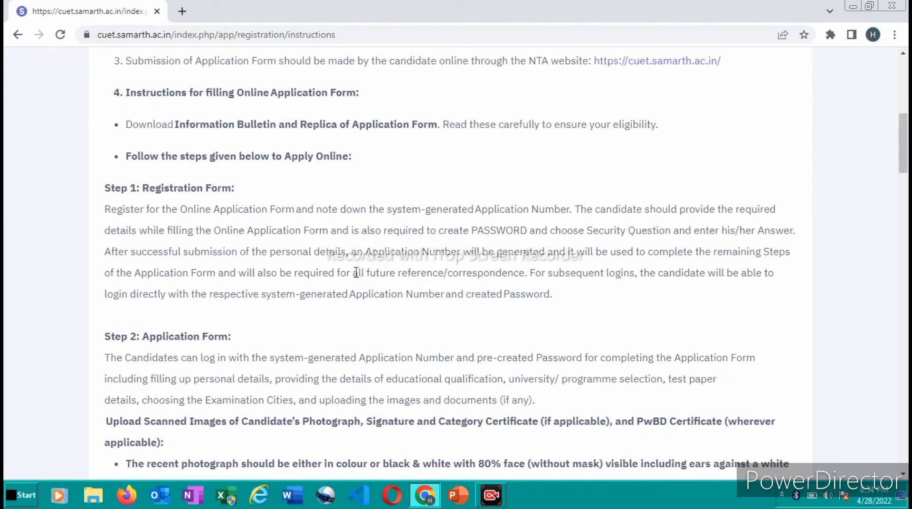
pyautogui.scroll(-12, 359, 277)
pyautogui.scroll(-14, 357, 273)
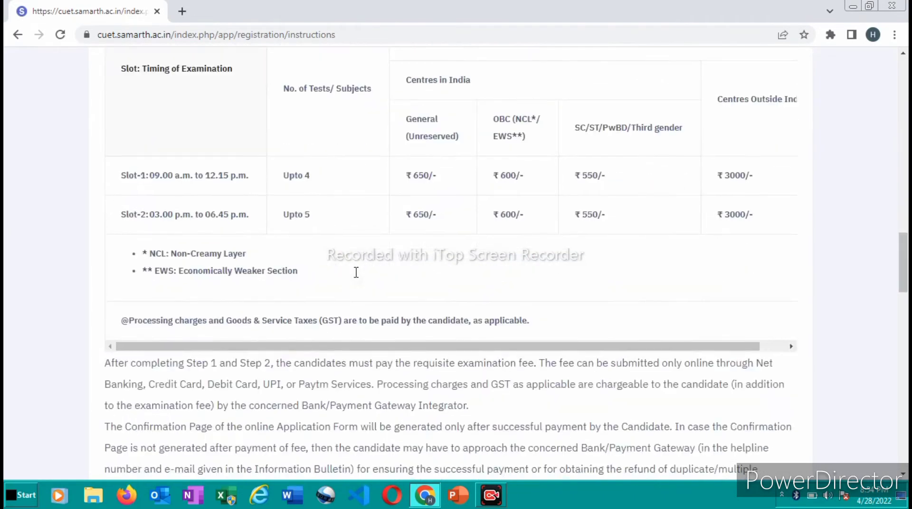
pyautogui.scroll(-16, 356, 273)
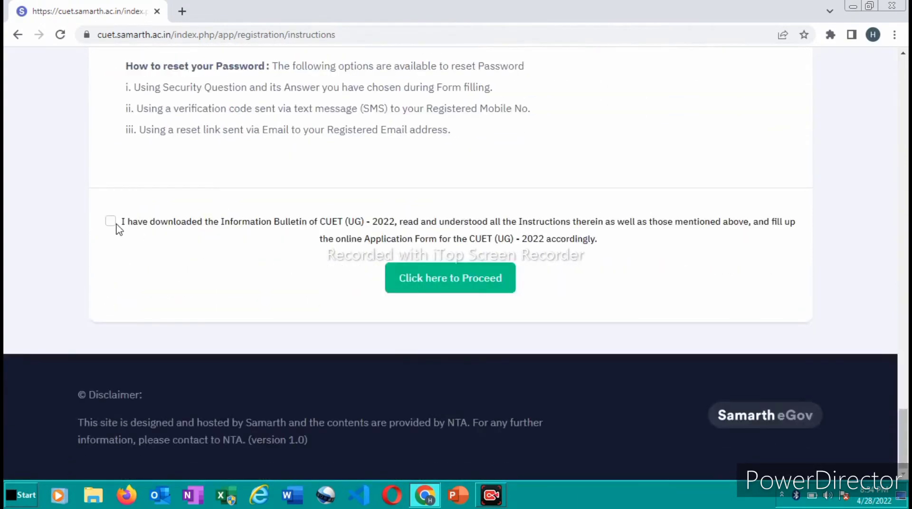
pyautogui.click(111, 222)
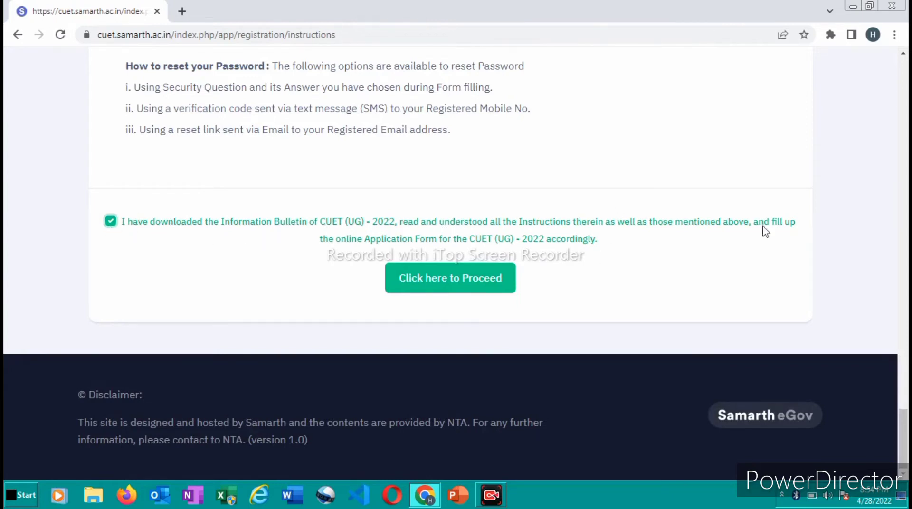
pyautogui.click(451, 281)
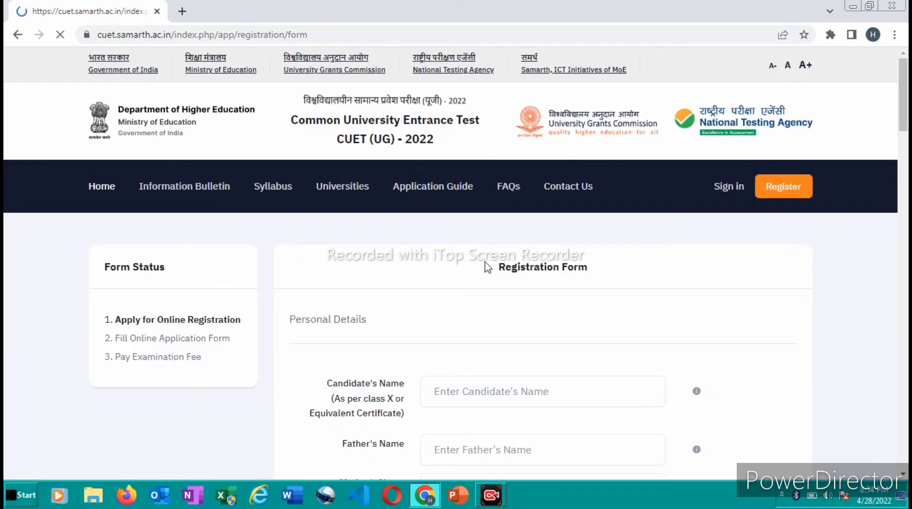
# Dismiss the update notification and enter the candidate's full name.
pyautogui.scroll(-3, 471, 247)
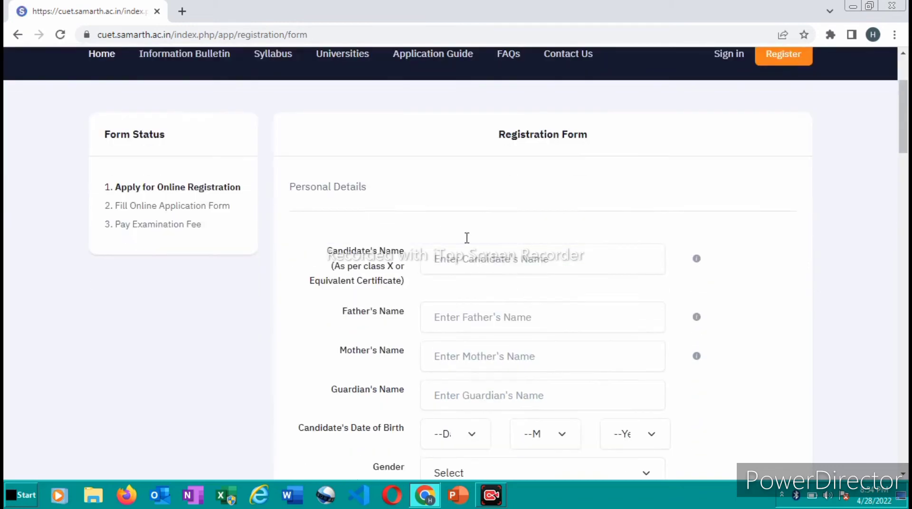
pyautogui.click(486, 265)
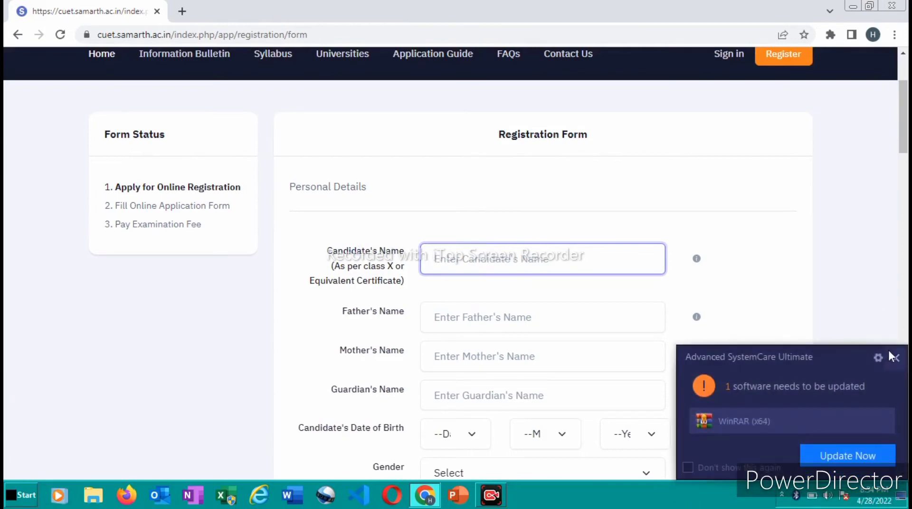
pyautogui.click(892, 357)
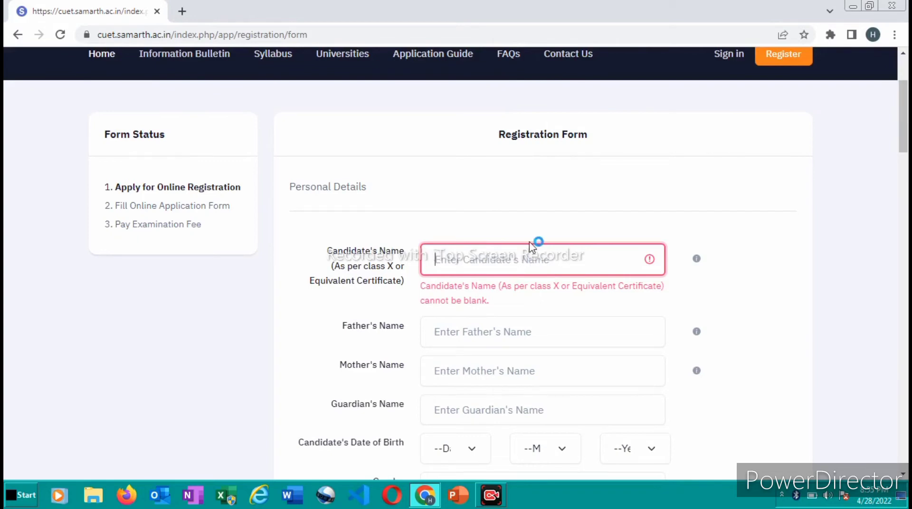
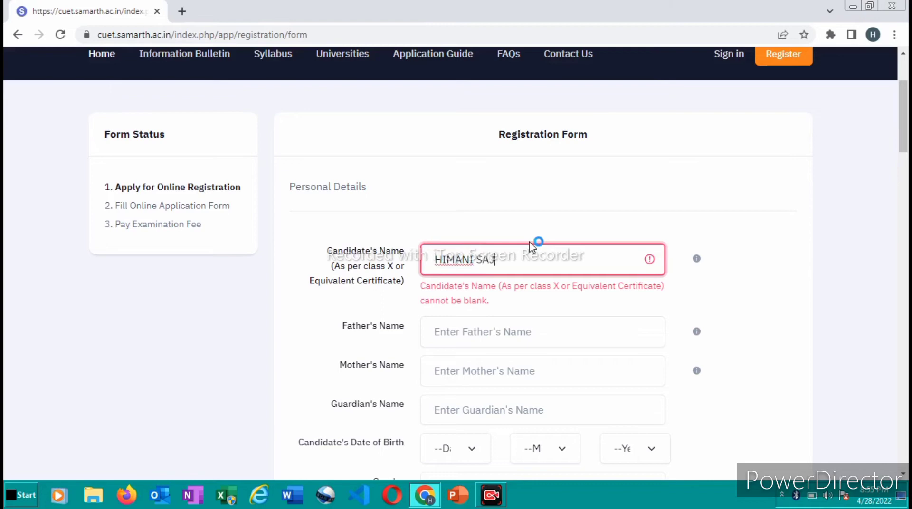
# Enter the father's, mother's and guardian's full names.
pyautogui.click(487, 332)
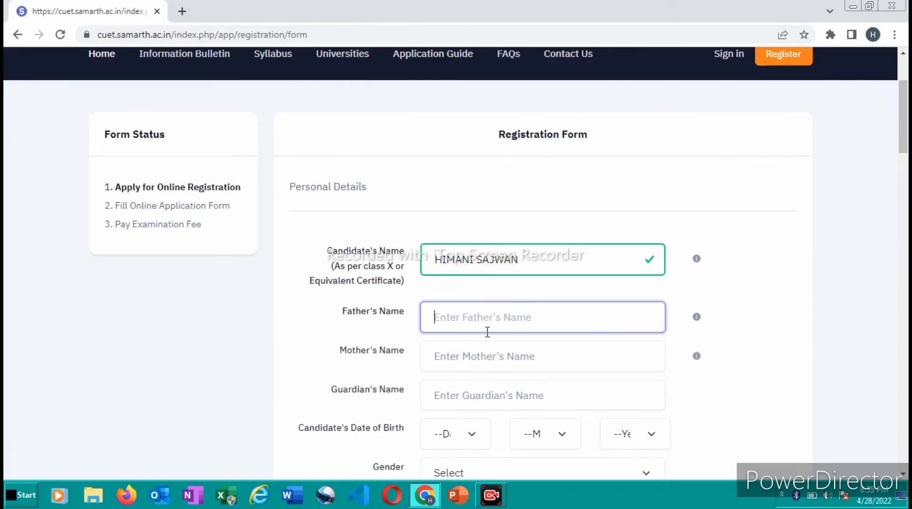
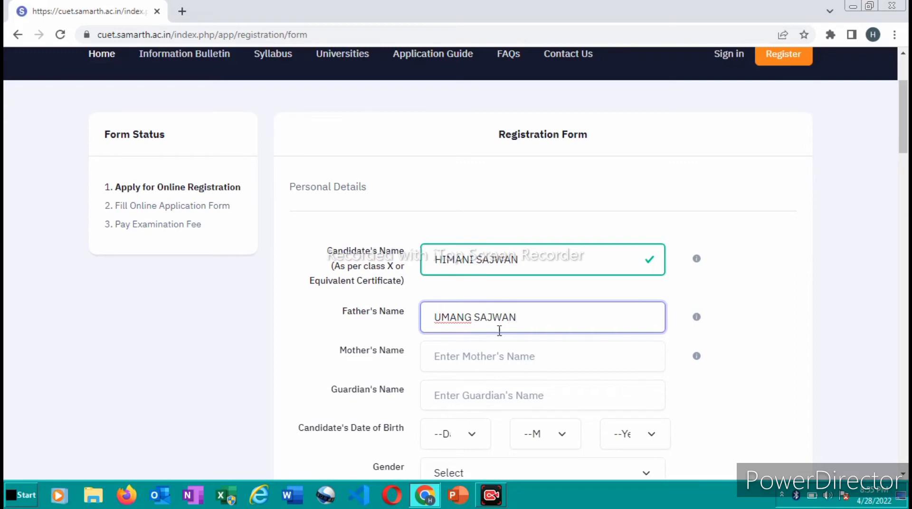
pyautogui.scroll(-3, 503, 333)
pyautogui.click(473, 224)
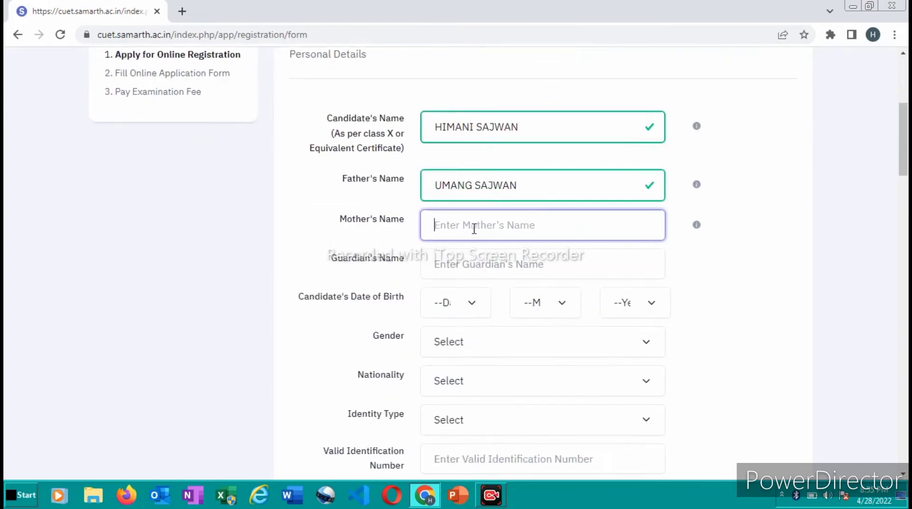
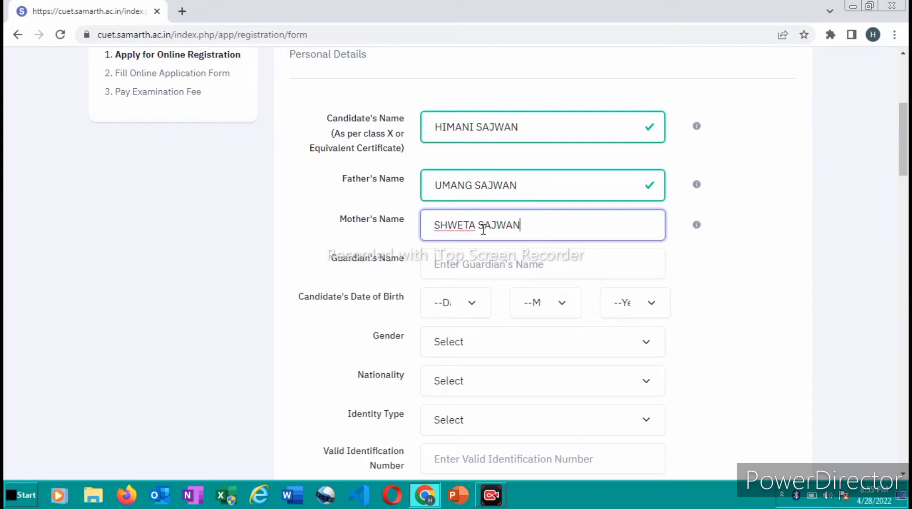
pyautogui.scroll(-3, 483, 229)
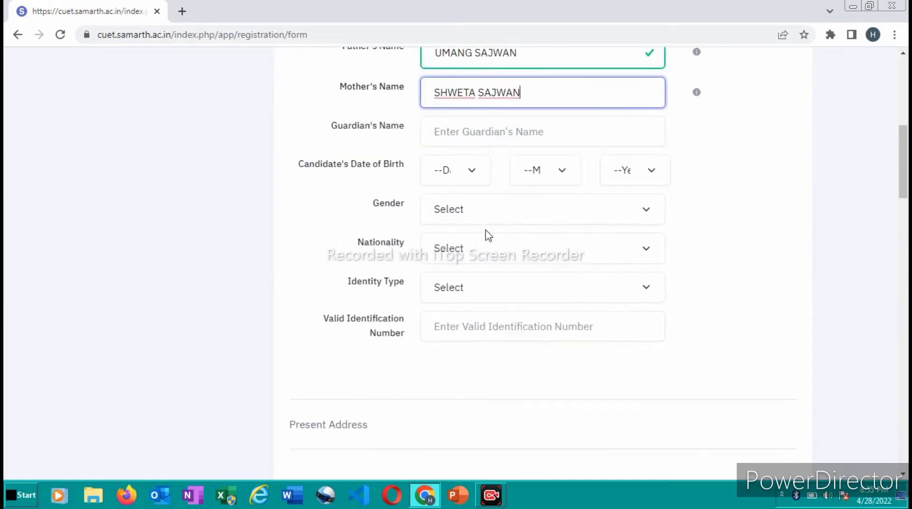
pyautogui.click(527, 132)
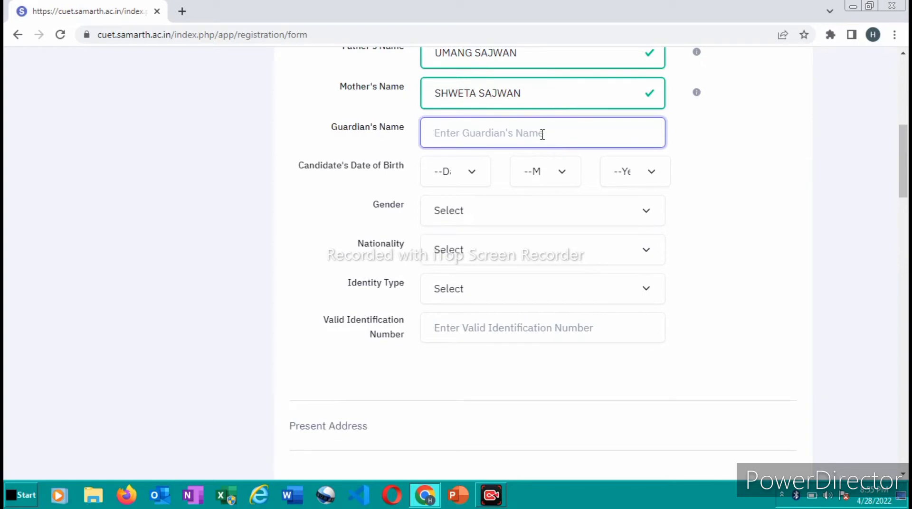
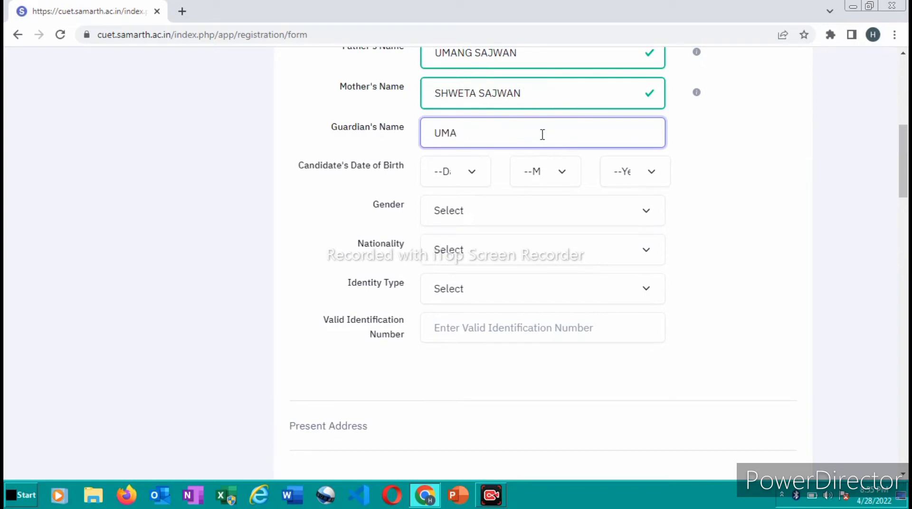
pyautogui.scroll(-3, 540, 167)
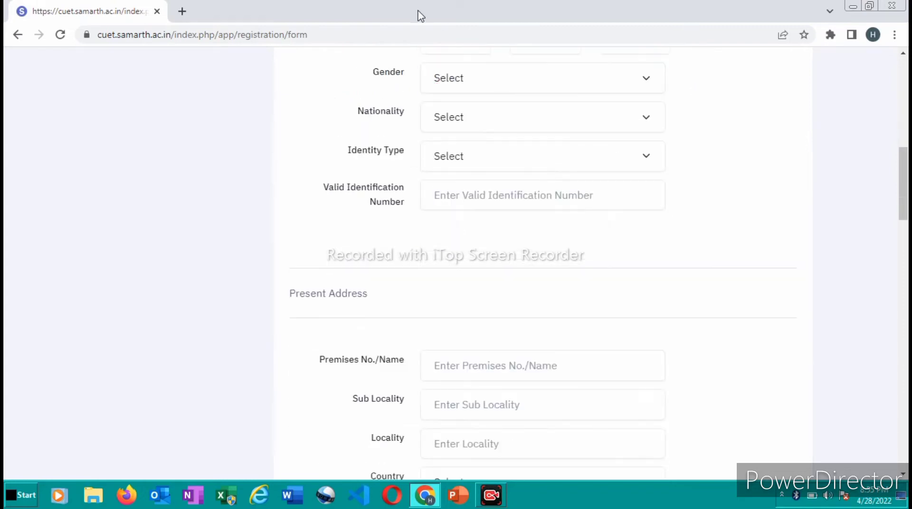
pyautogui.scroll(2, 458, 122)
# Set the date of birth to 18 October 2003.
pyautogui.click(470, 105)
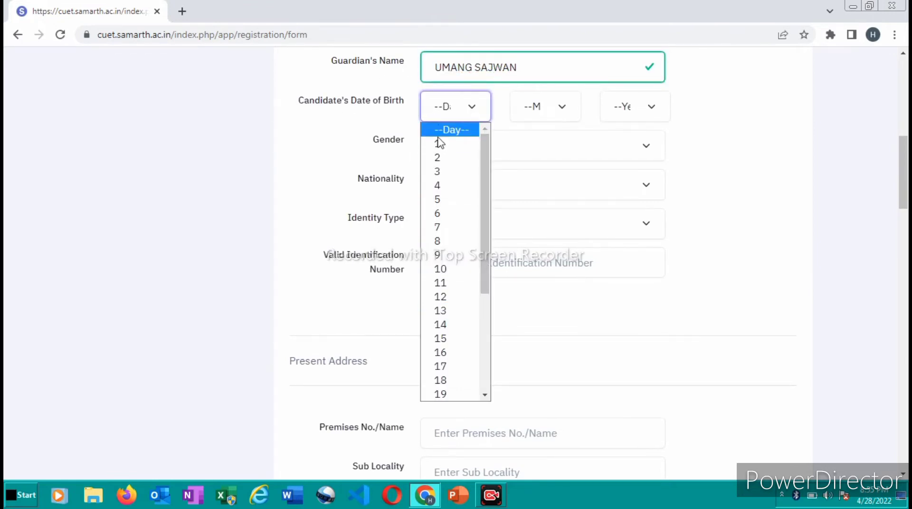
pyautogui.scroll(-3, 454, 221)
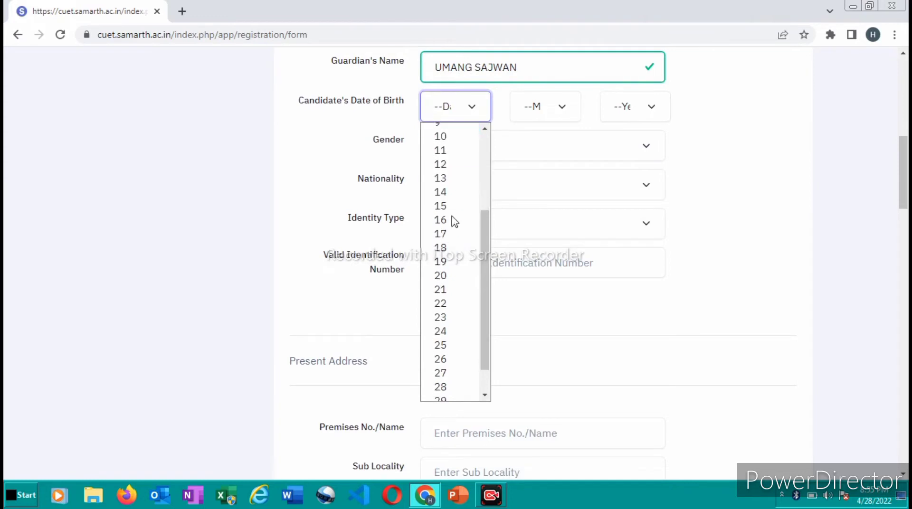
pyautogui.click(451, 247)
pyautogui.click(550, 108)
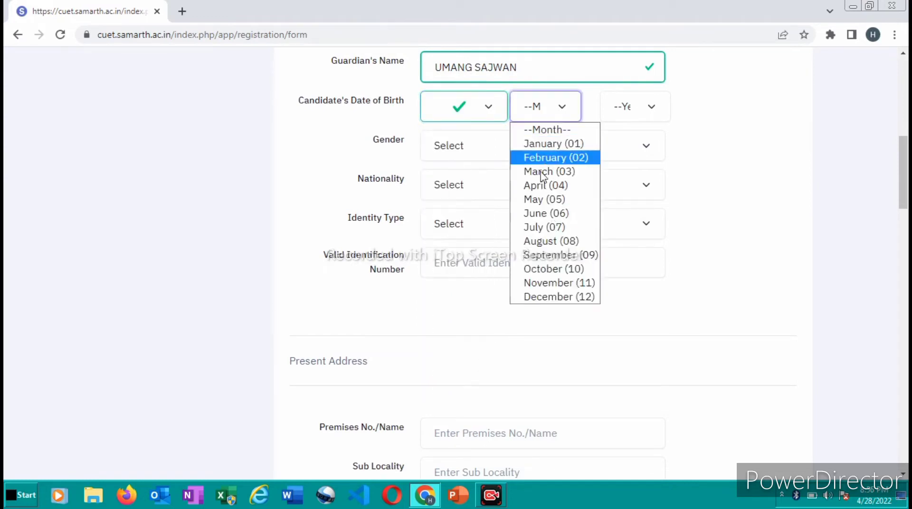
pyautogui.click(543, 266)
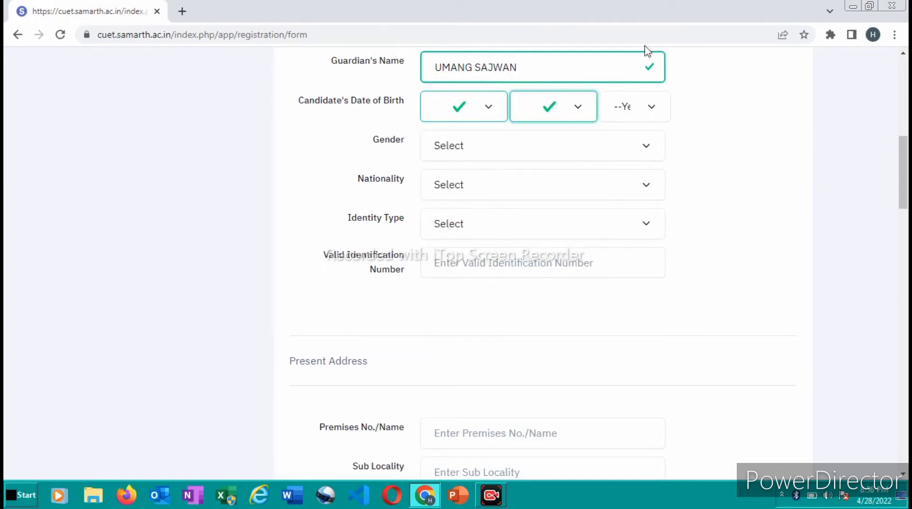
pyautogui.click(621, 114)
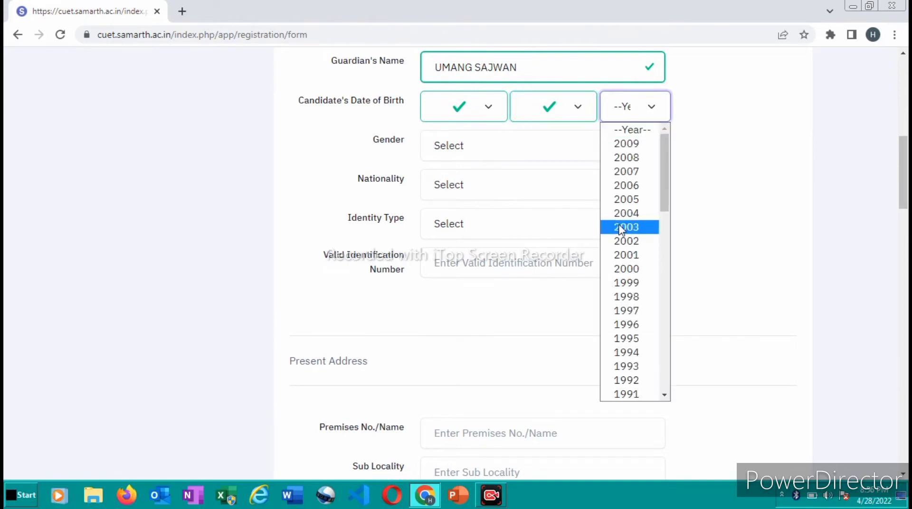
pyautogui.click(621, 223)
# Choose gender Female, nationality Indian, identity type School ID Card, and enter the ID number.
pyautogui.click(475, 149)
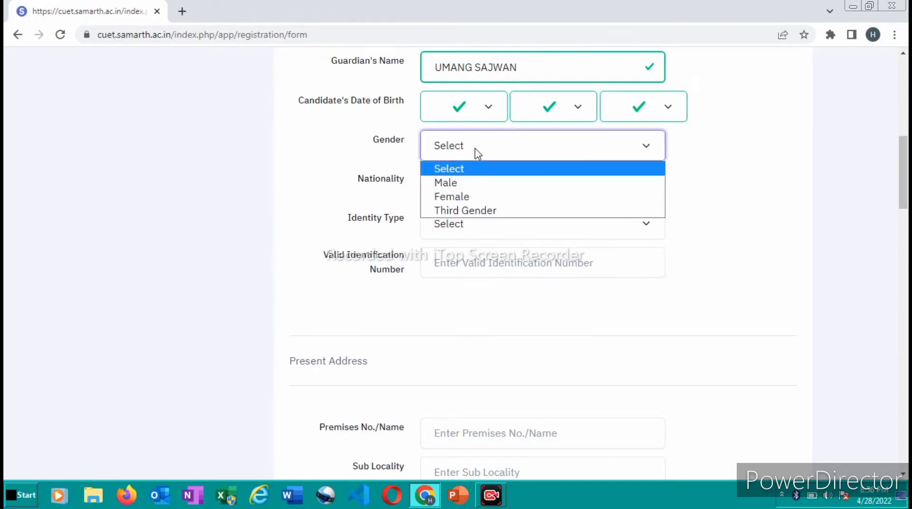
pyautogui.click(503, 196)
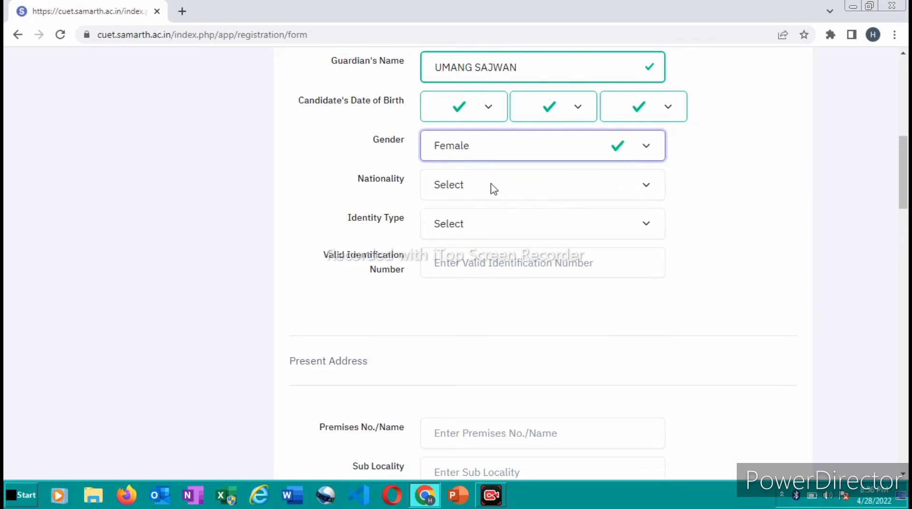
pyautogui.click(476, 193)
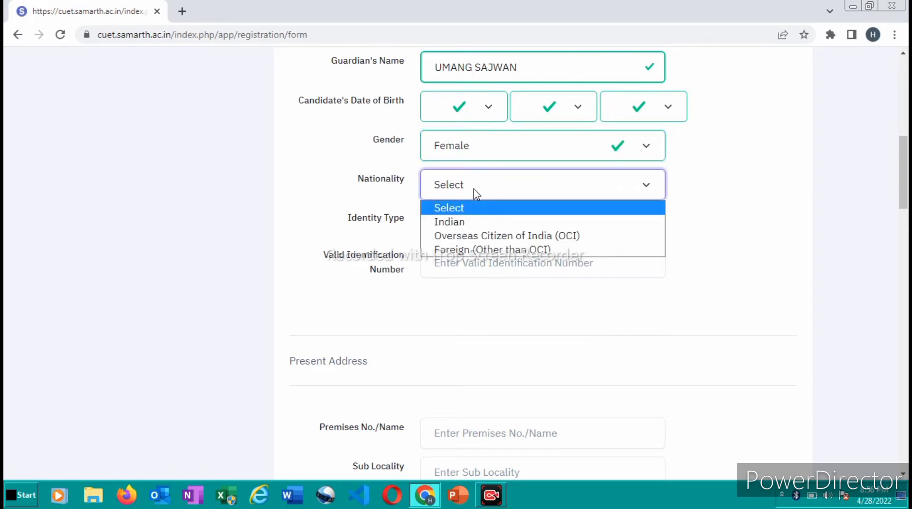
pyautogui.click(477, 224)
pyautogui.click(478, 228)
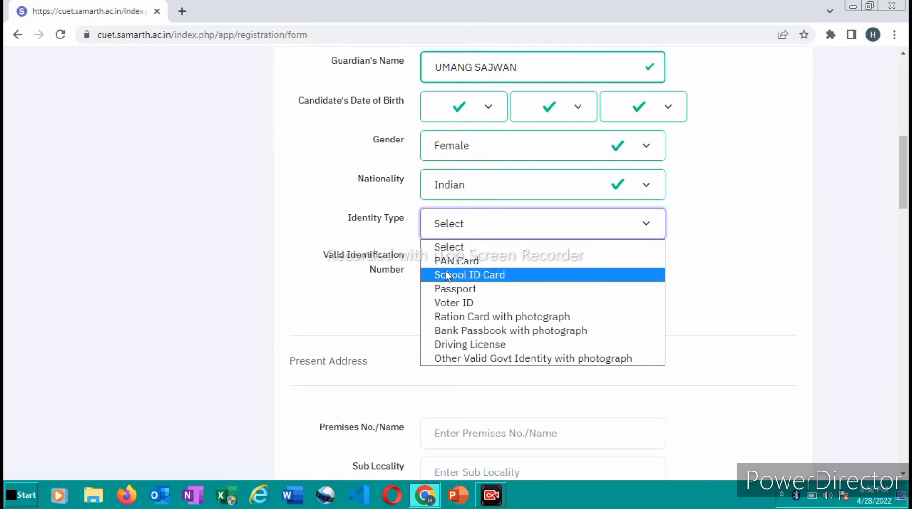
pyautogui.click(476, 277)
pyautogui.click(476, 264)
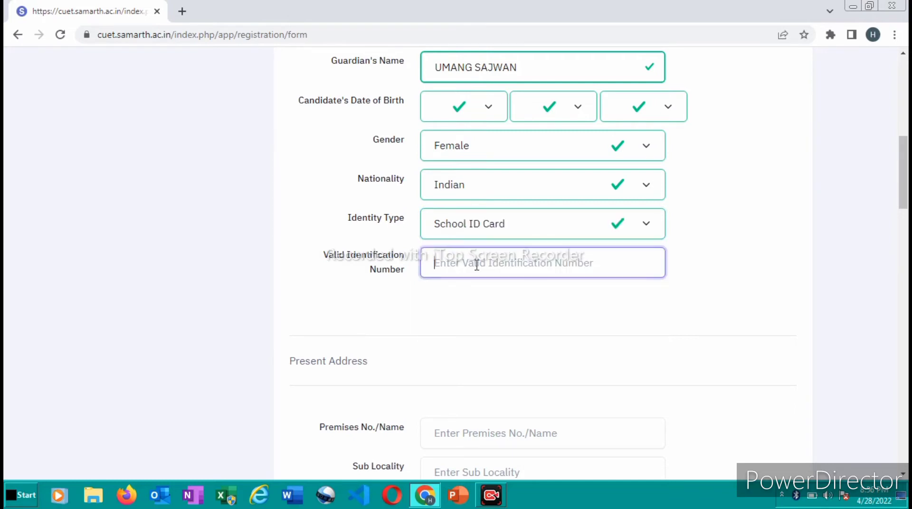
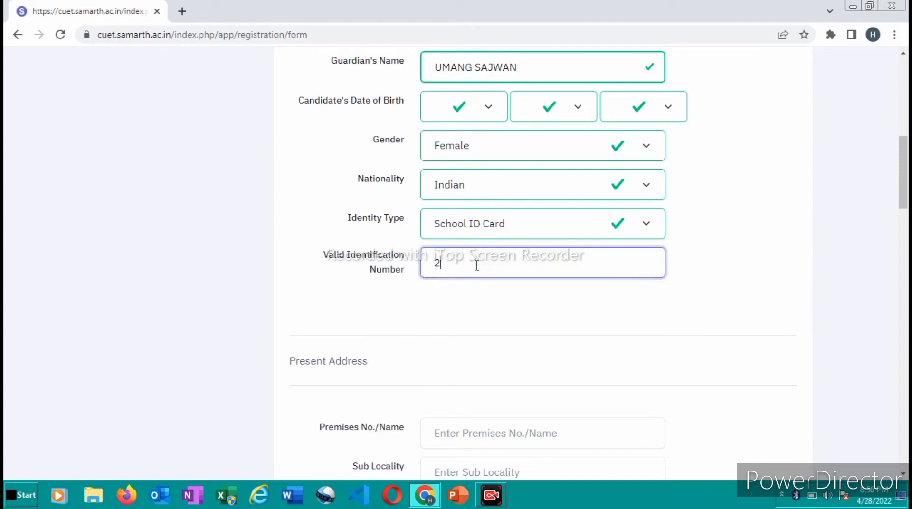
# Enter the present-address premises number/name and sub locality.
pyautogui.scroll(-5, 477, 264)
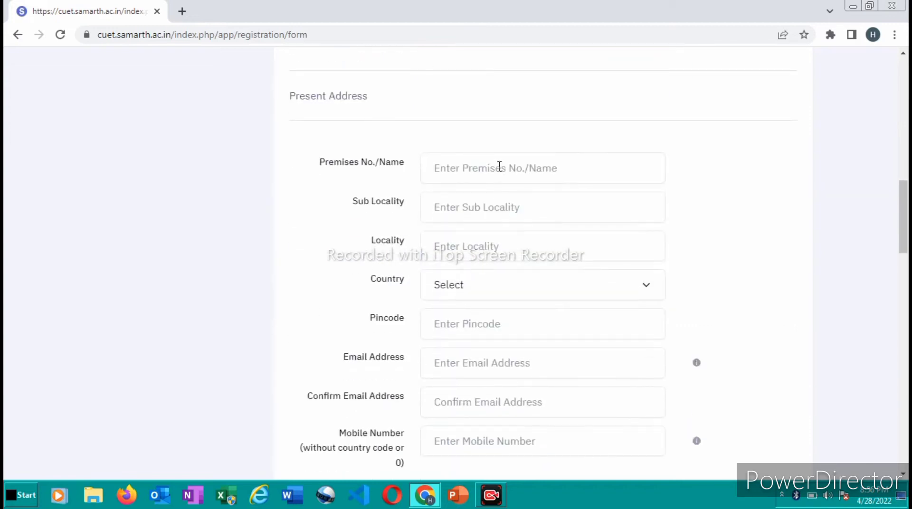
pyautogui.click(504, 167)
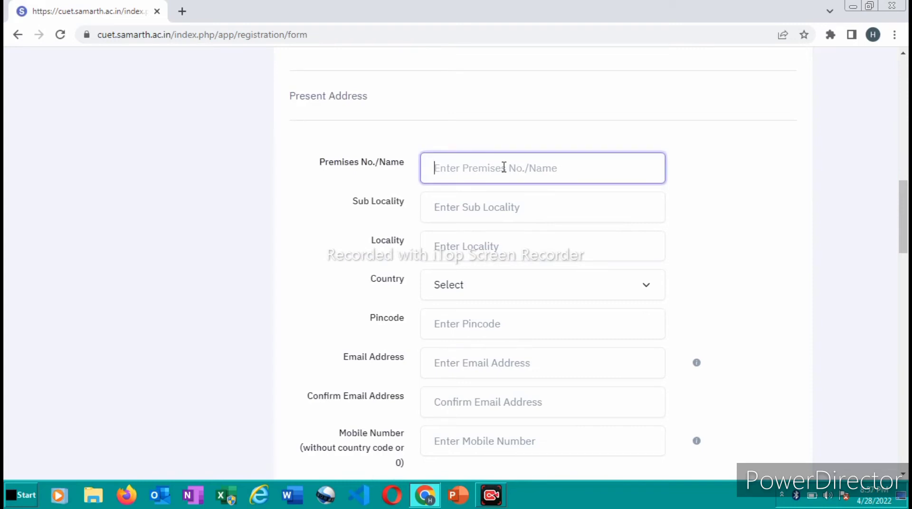
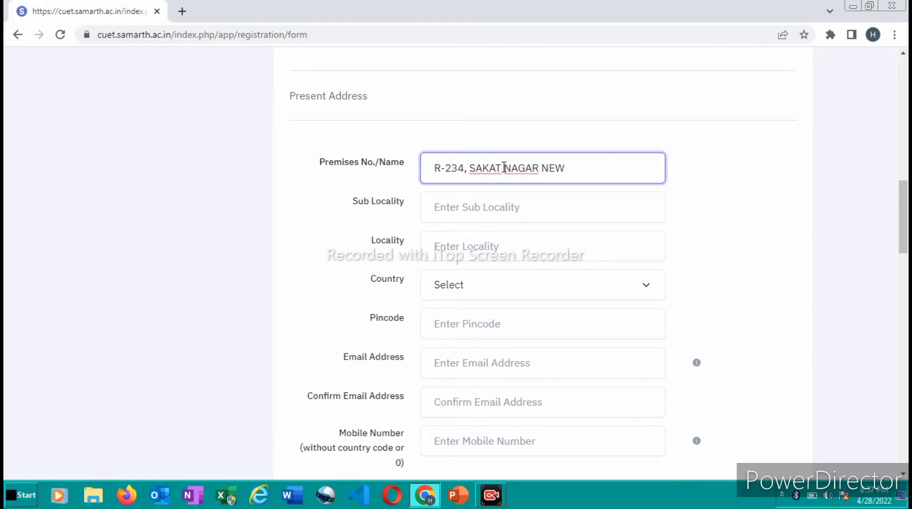
pyautogui.click(480, 202)
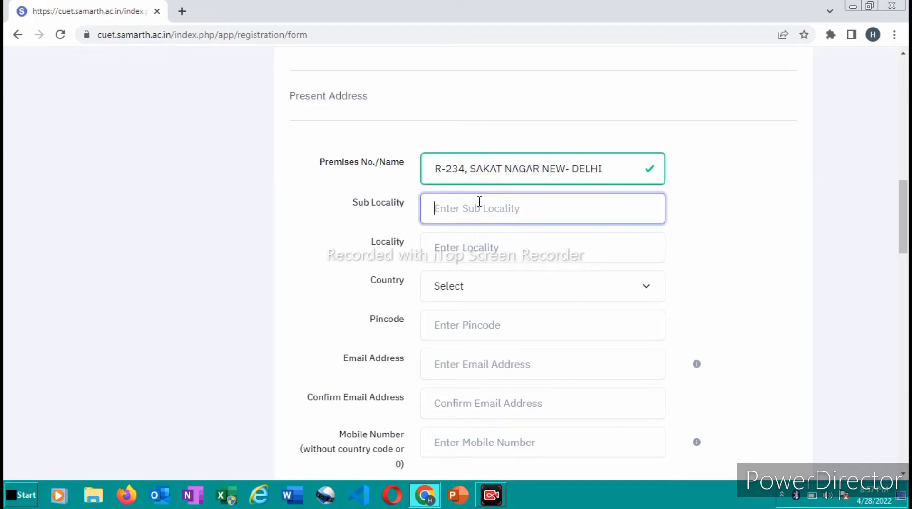
pyautogui.write('R')
pyautogui.press('BackSpace')
pyautogui.write('DELHI ROAD')
# Set the present-address country to India, state DELHI and district NEW DELHI.
pyautogui.scroll(-2, 477, 200)
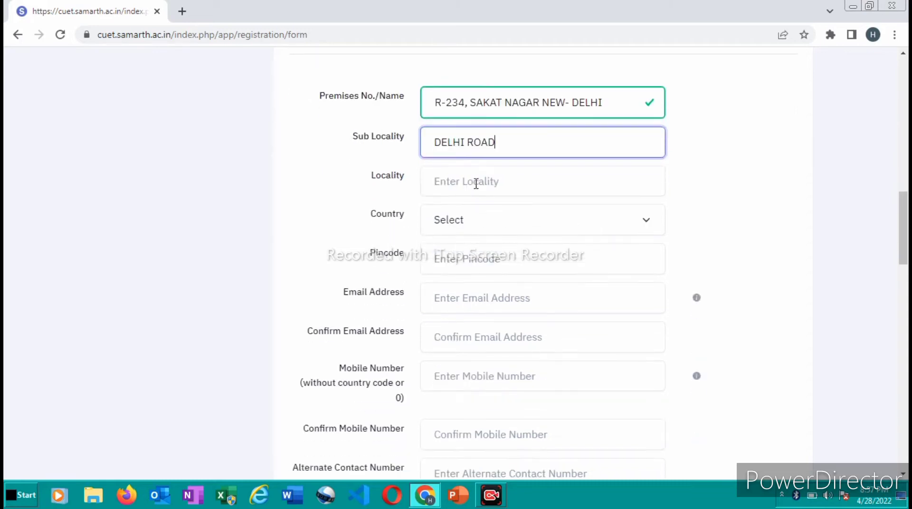
pyautogui.click(476, 183)
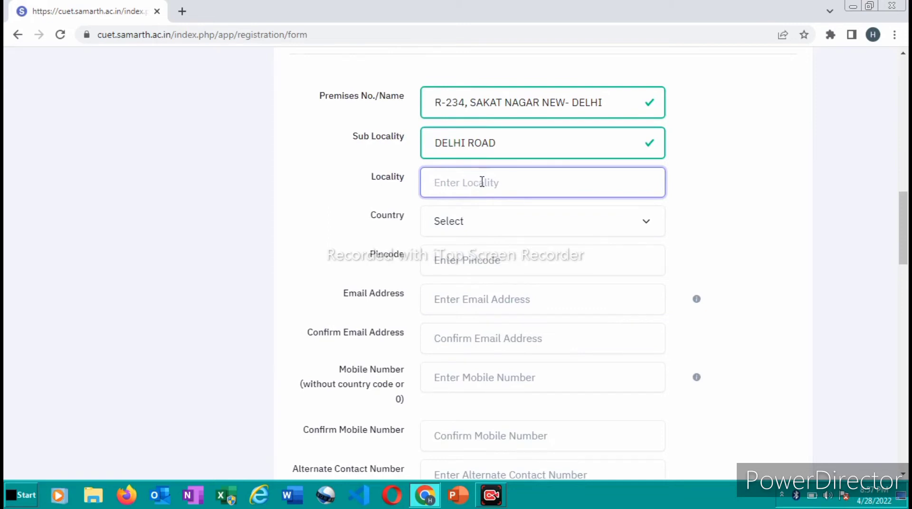
pyautogui.click(605, 230)
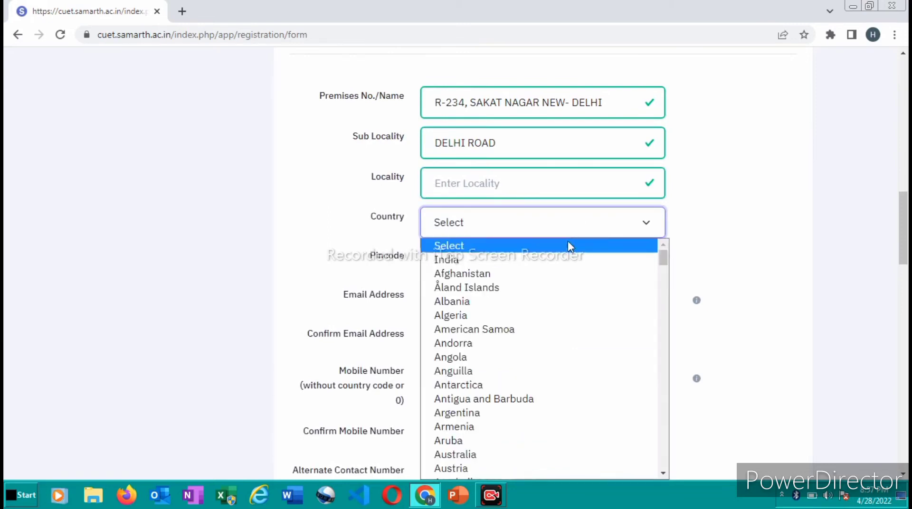
pyautogui.click(541, 268)
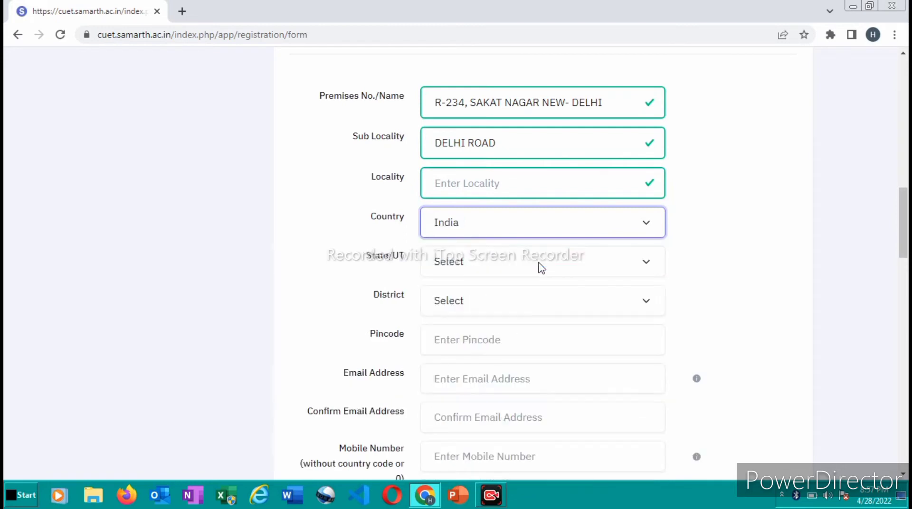
pyautogui.click(520, 265)
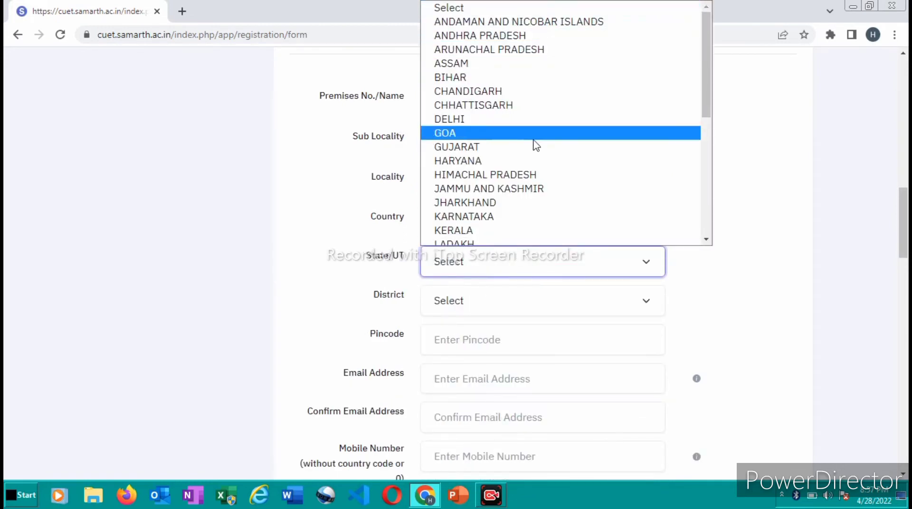
pyautogui.scroll(-6, 535, 142)
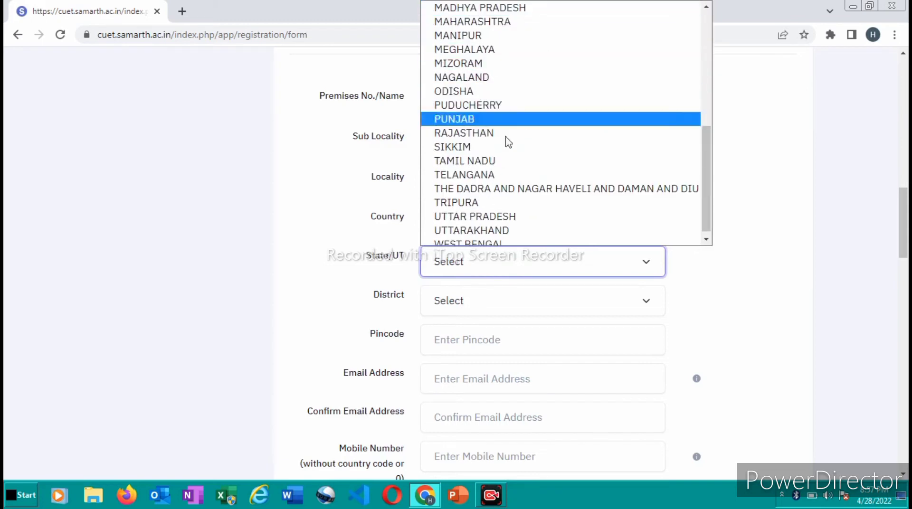
pyautogui.scroll(6, 509, 185)
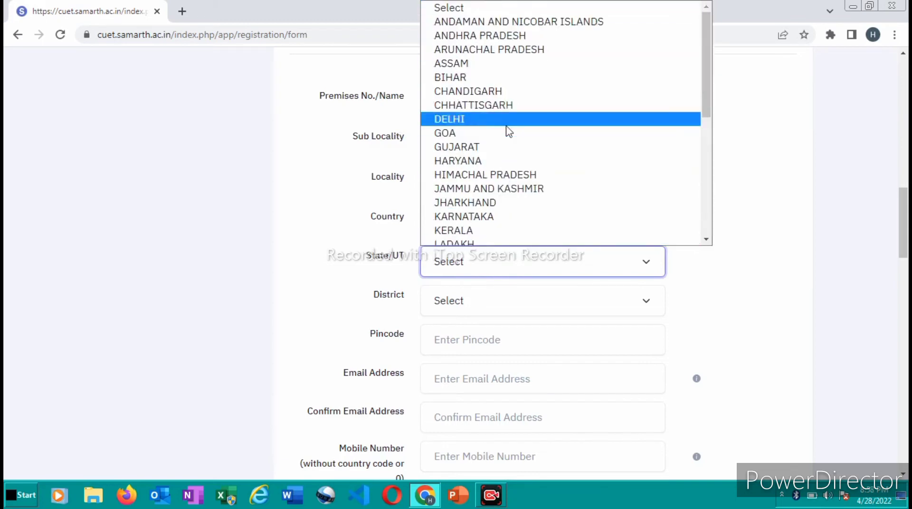
pyautogui.click(519, 127)
pyautogui.scroll(-3, 522, 152)
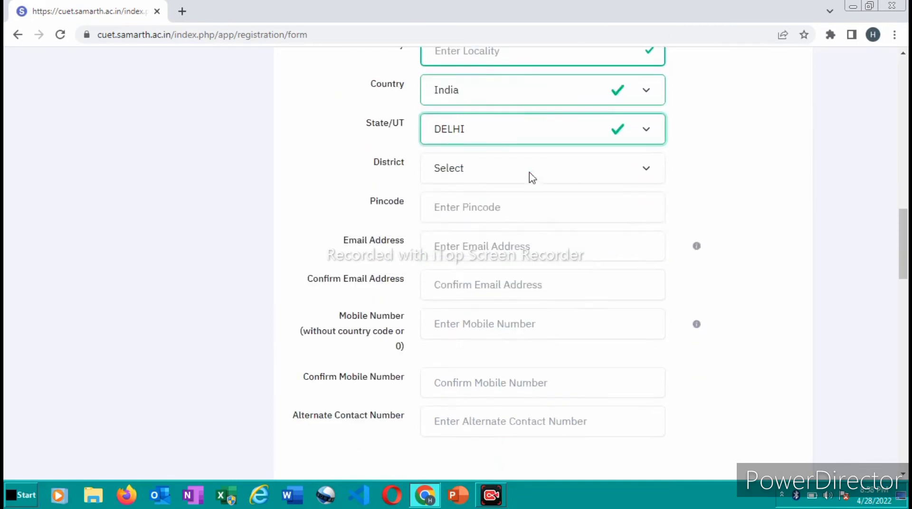
pyautogui.click(509, 169)
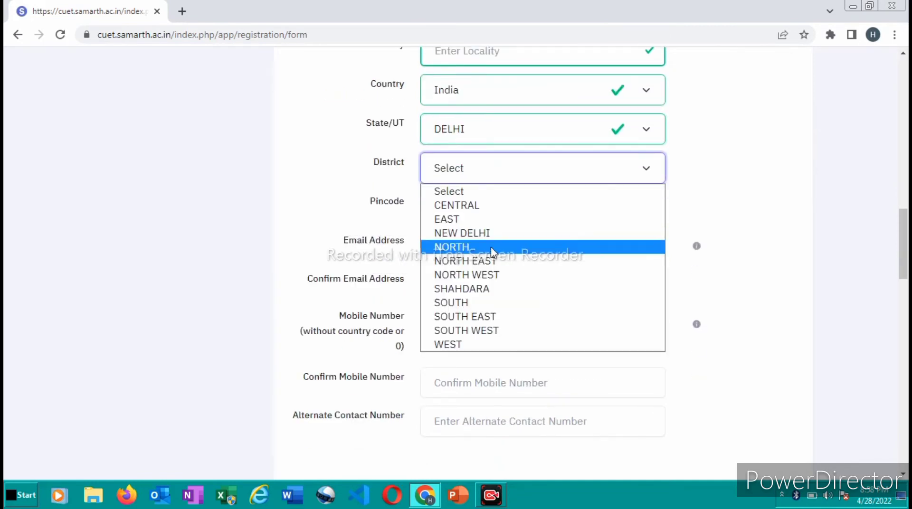
pyautogui.click(490, 233)
# Enter a pincode for the present address.
pyautogui.scroll(-3, 503, 196)
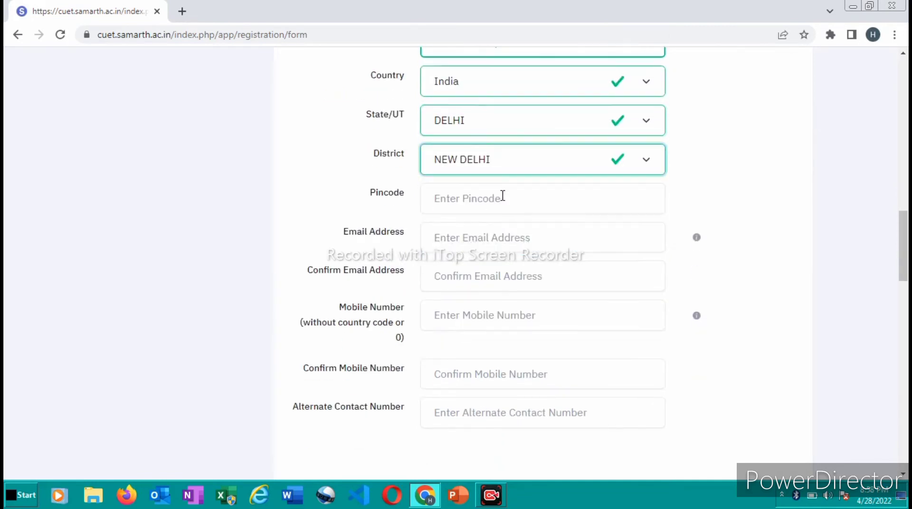
pyautogui.click(448, 139)
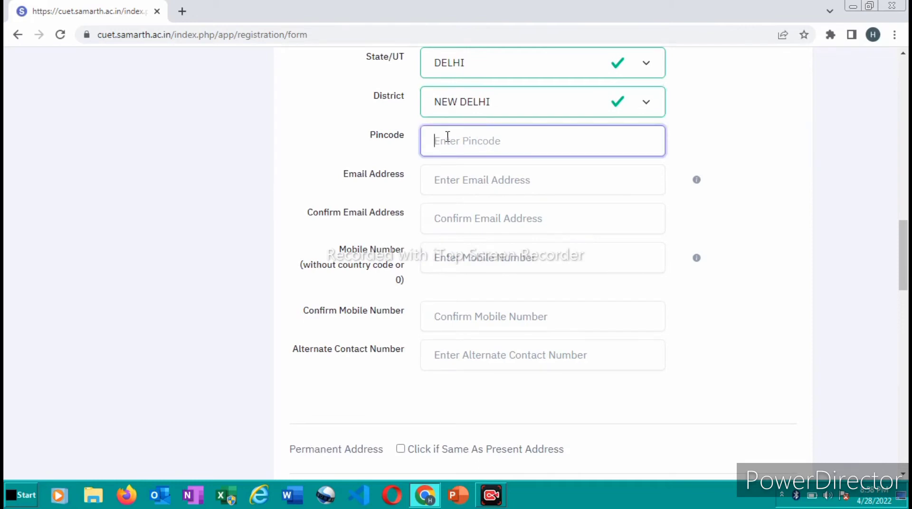
pyautogui.write('28')
pyautogui.press('BackSpace')
pyautogui.write('01009')
# Search Google for 'new delhi pin code' in a new tab and browse the zip codes.
pyautogui.click(182, 11)
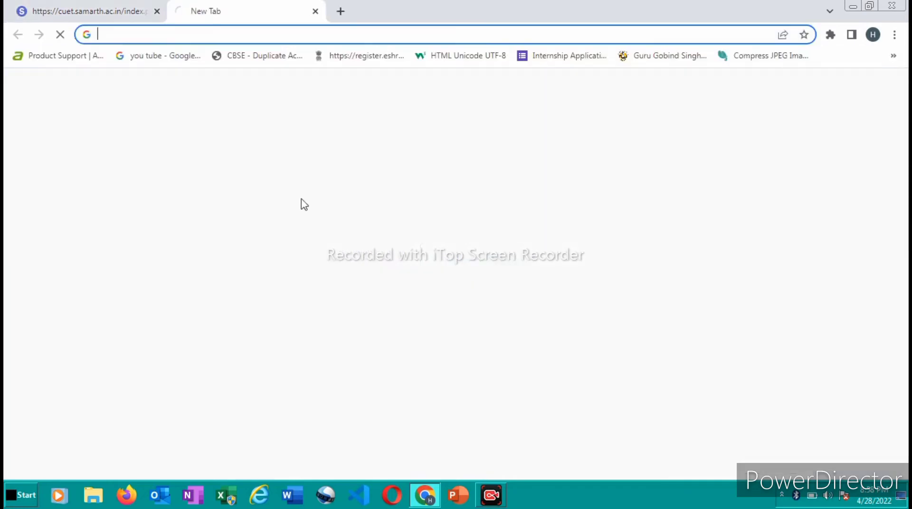
pyautogui.click(283, 33)
pyautogui.click(297, 292)
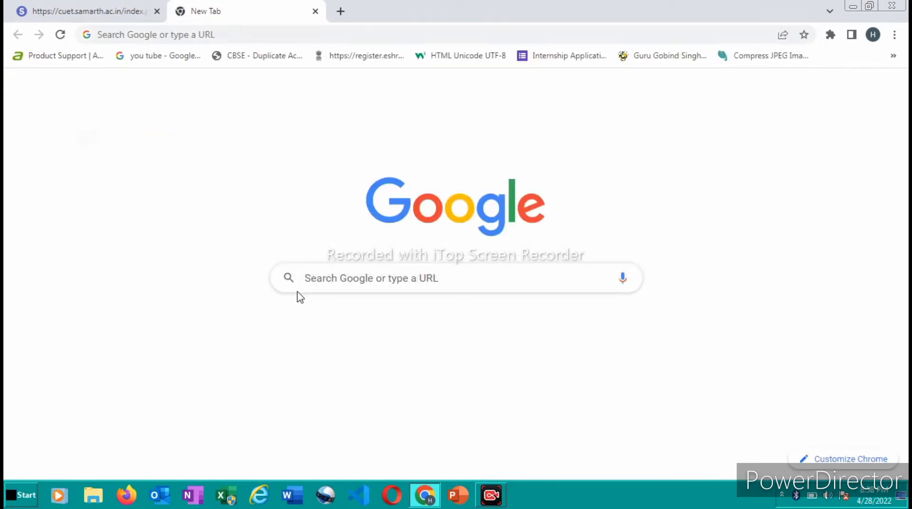
pyautogui.click(306, 269)
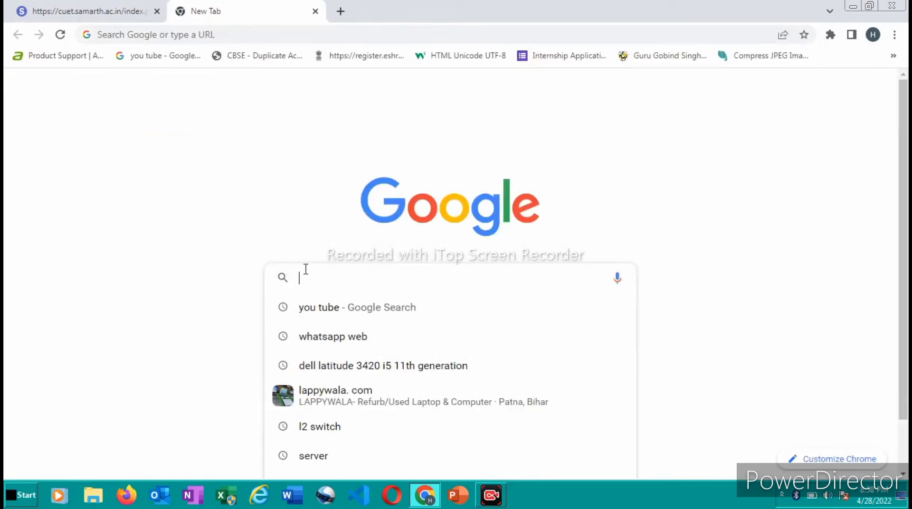
pyautogui.write('NEW DE')
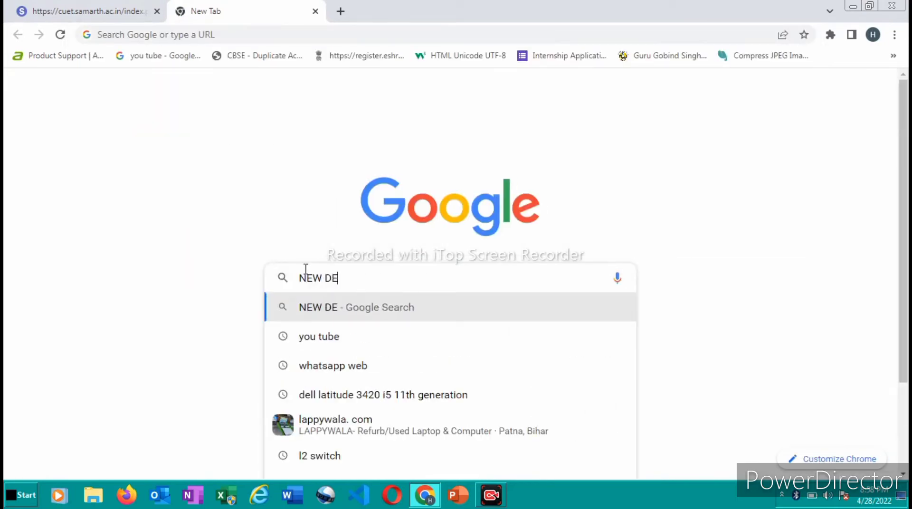
pyautogui.write('LHI')
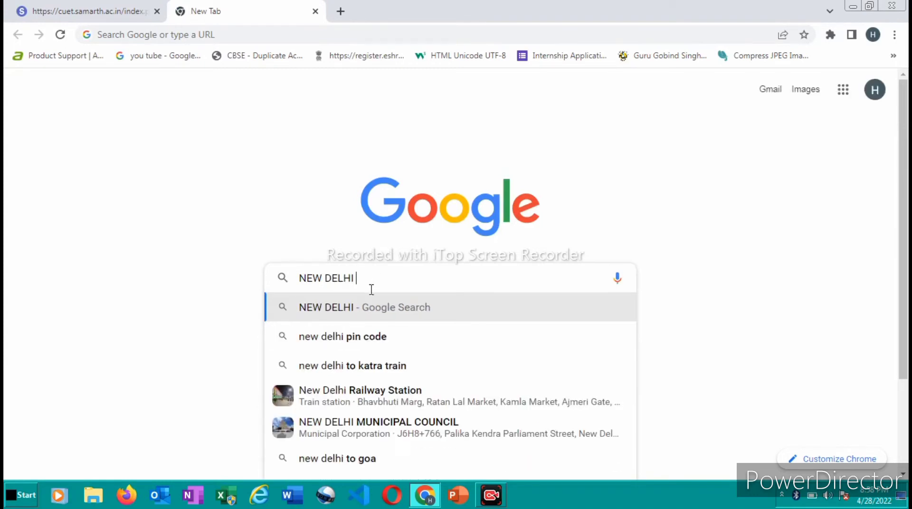
pyautogui.click(361, 333)
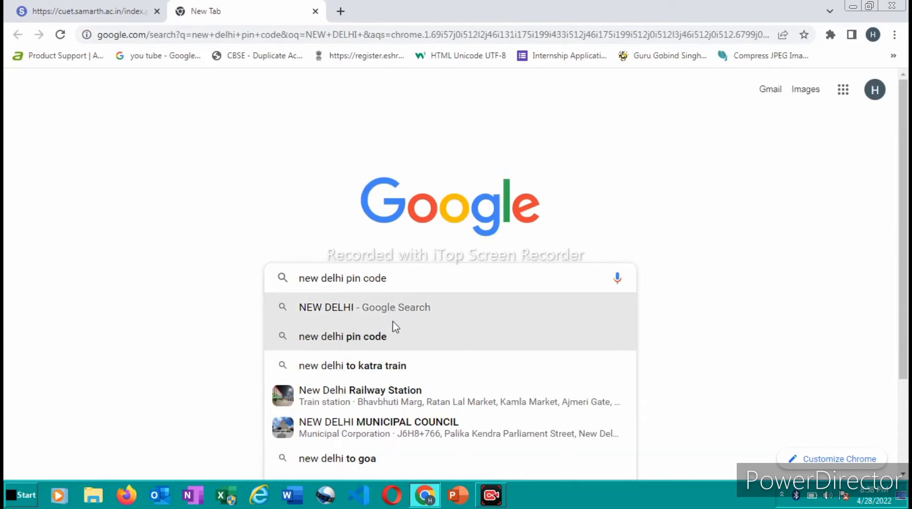
pyautogui.click(389, 344)
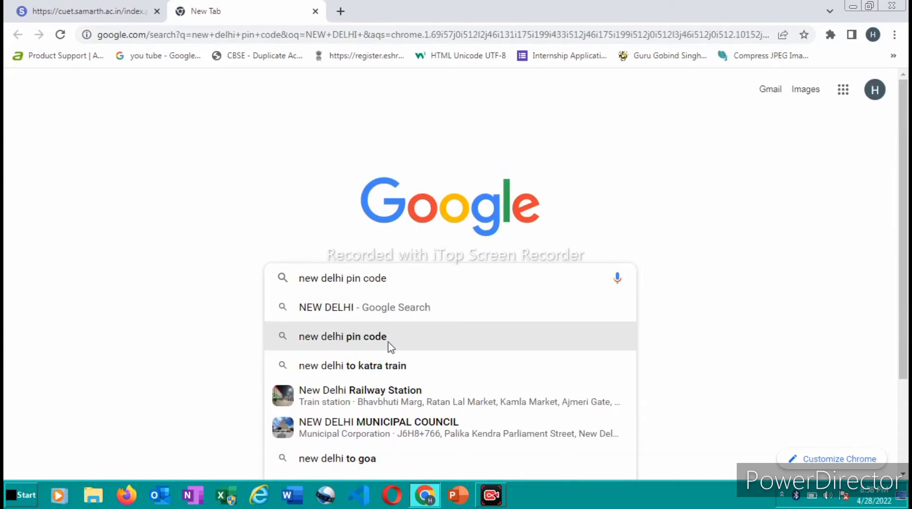
pyautogui.click(405, 283)
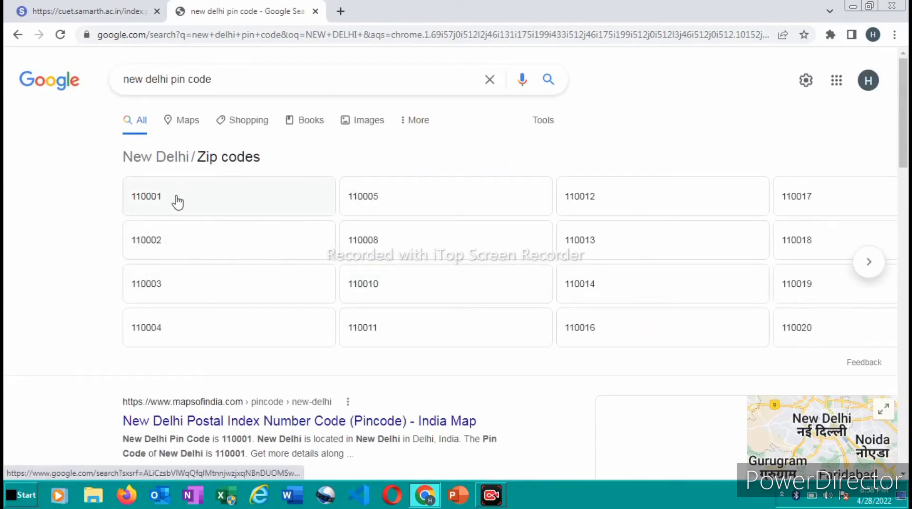
pyautogui.moveTo(161, 196)
pyautogui.mouseDown()
pyautogui.moveTo(138, 194)
pyautogui.moveTo(149, 196)
pyautogui.mouseUp()
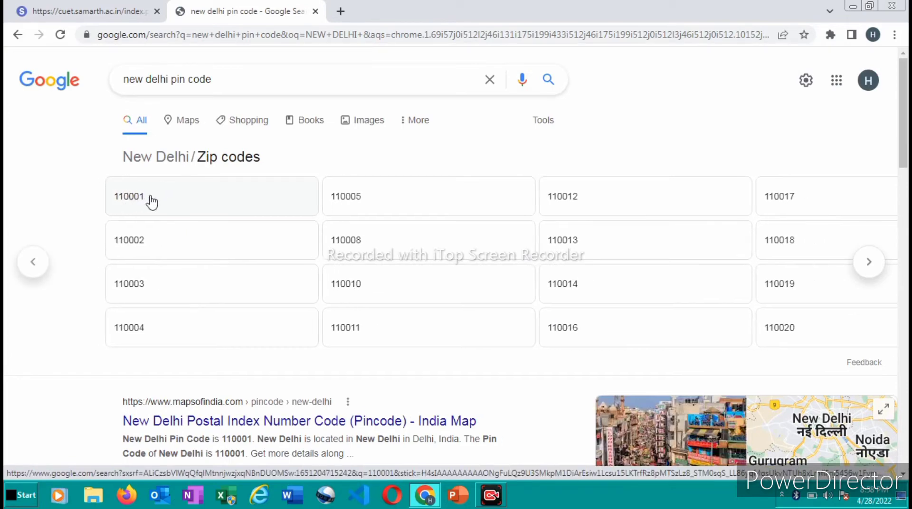
# Back on the form, correct the present-address pincode to 110001.
pyautogui.click(28, 10)
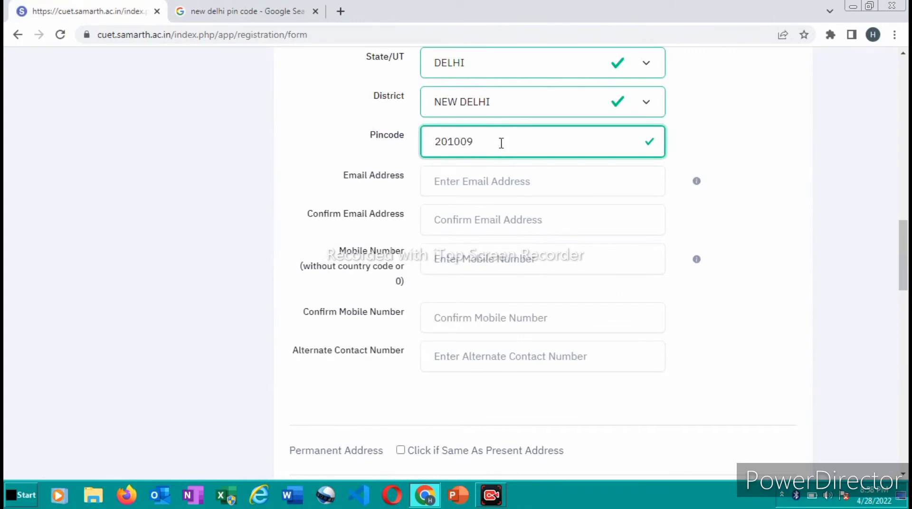
pyautogui.press('BackSpace')
pyautogui.press('BackSpace')
pyautogui.press('BackSpace')
pyautogui.press('BackSpace')
pyautogui.press('BackSpace')
pyautogui.press('BackSpace')
pyautogui.write('110001')
# Fill in the applicant's e-mail address in the Email Address field.
pyautogui.click(516, 186)
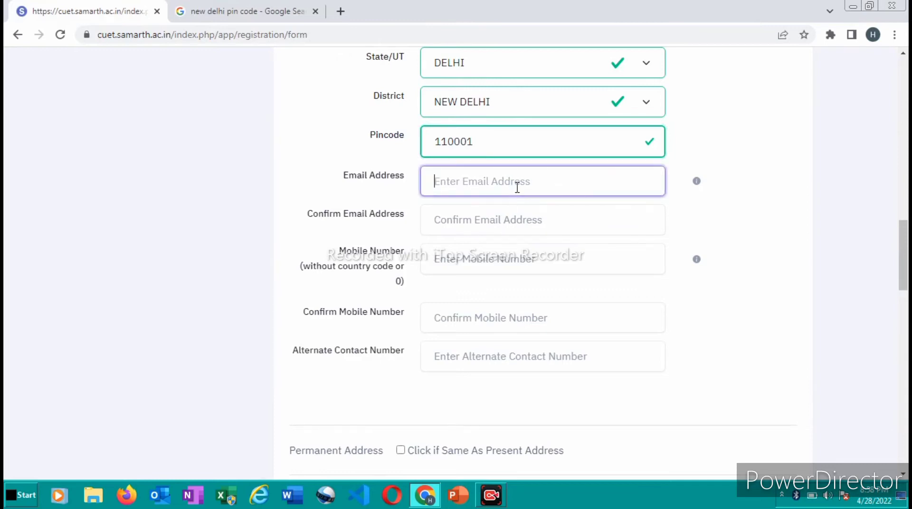
pyautogui.write('TE')
pyautogui.press('BackSpace')
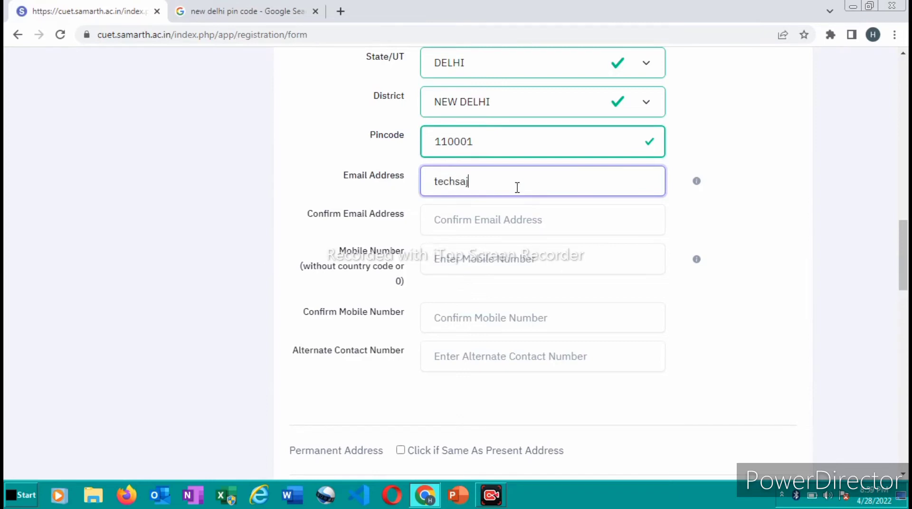
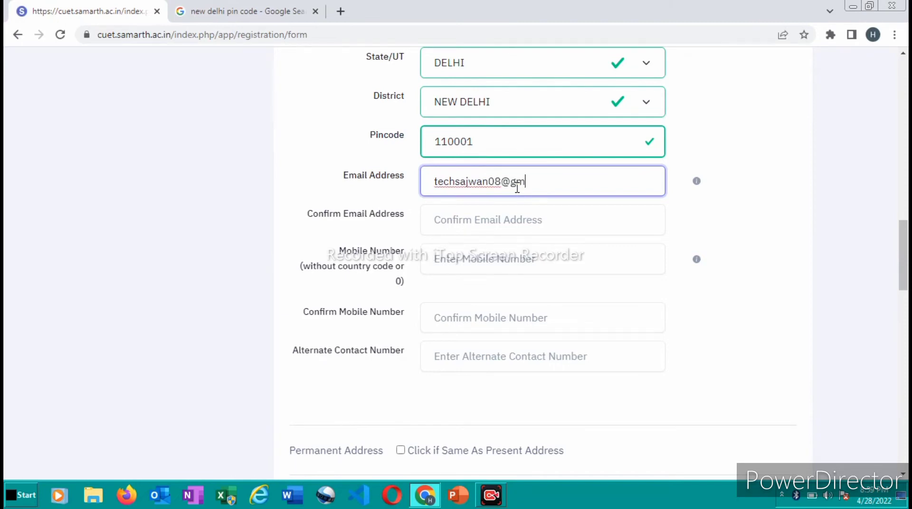
# Re-enter the e-mail address for confirmation and enter the mobile number.
pyautogui.scroll(-3, 516, 187)
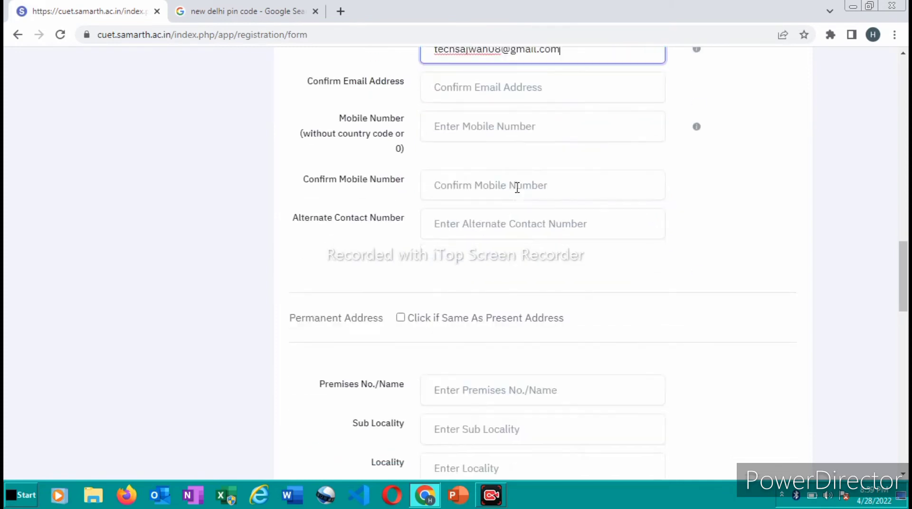
pyautogui.click(484, 95)
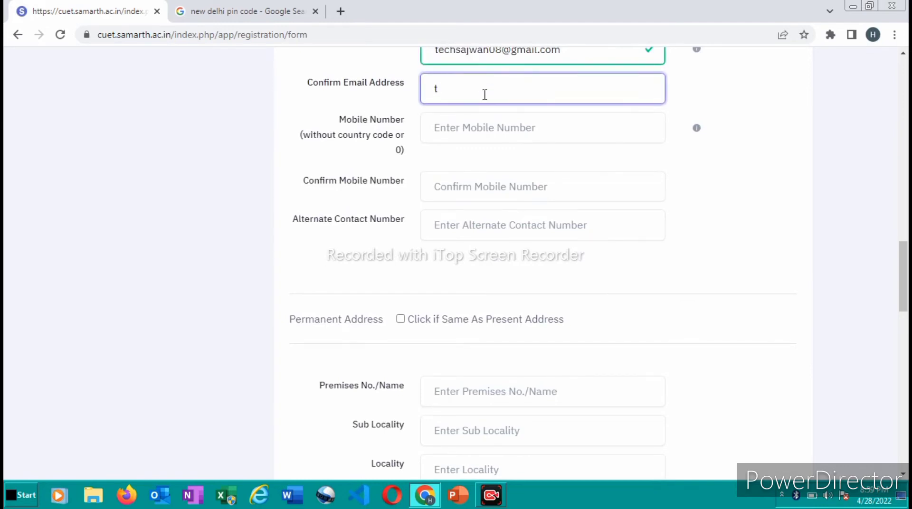
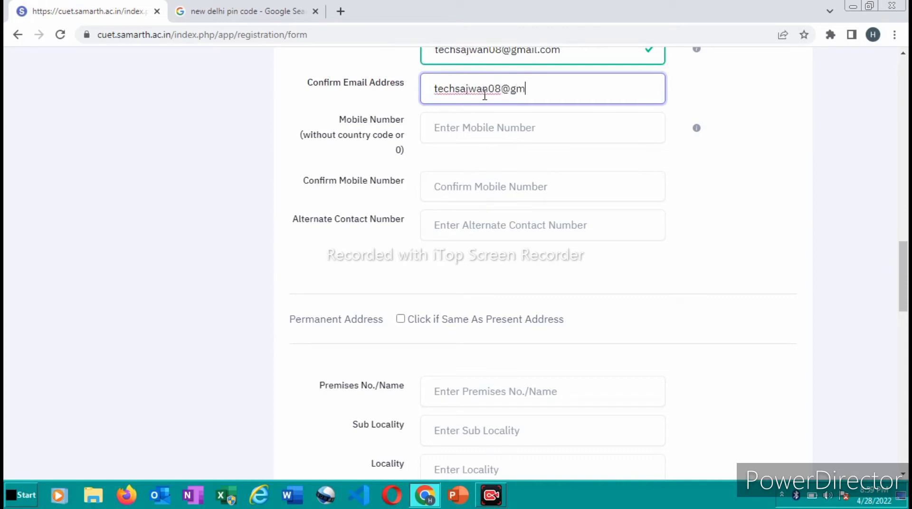
pyautogui.click(477, 139)
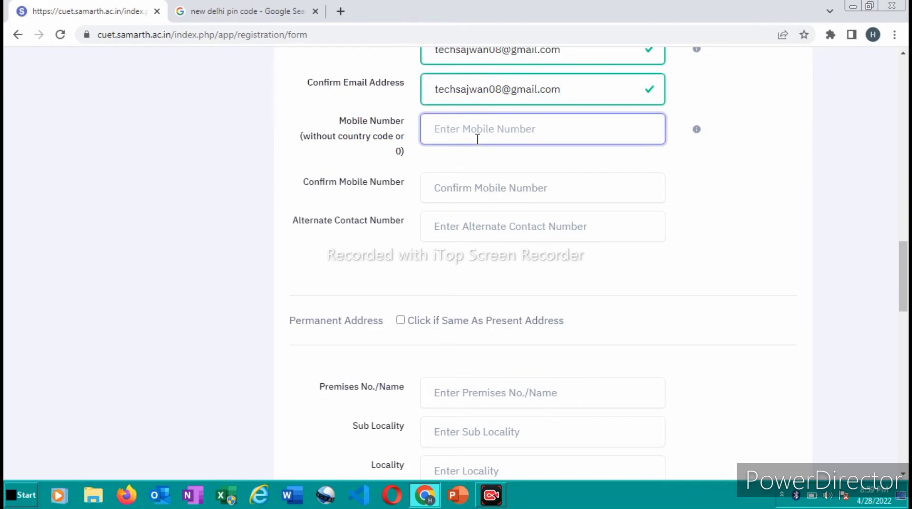
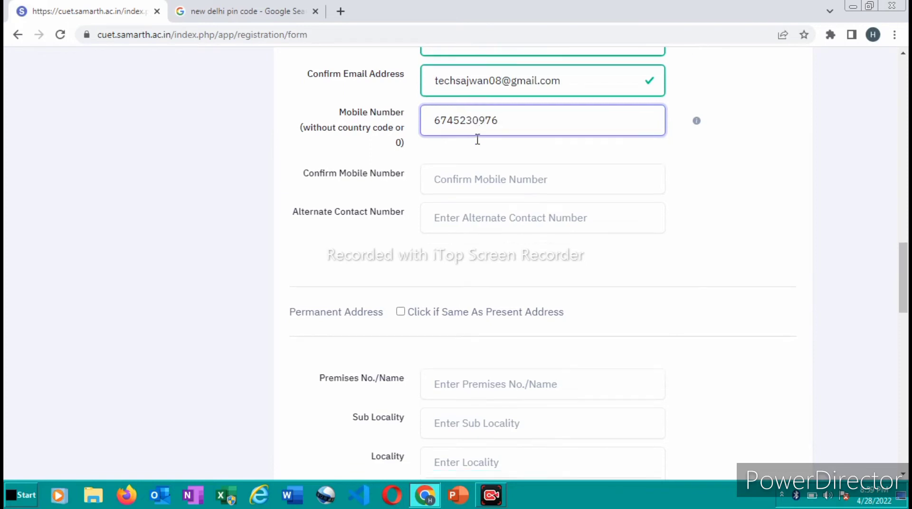
# Confirm the mobile number and add an alternate contact number.
pyautogui.scroll(-1, 477, 139)
pyautogui.click(478, 125)
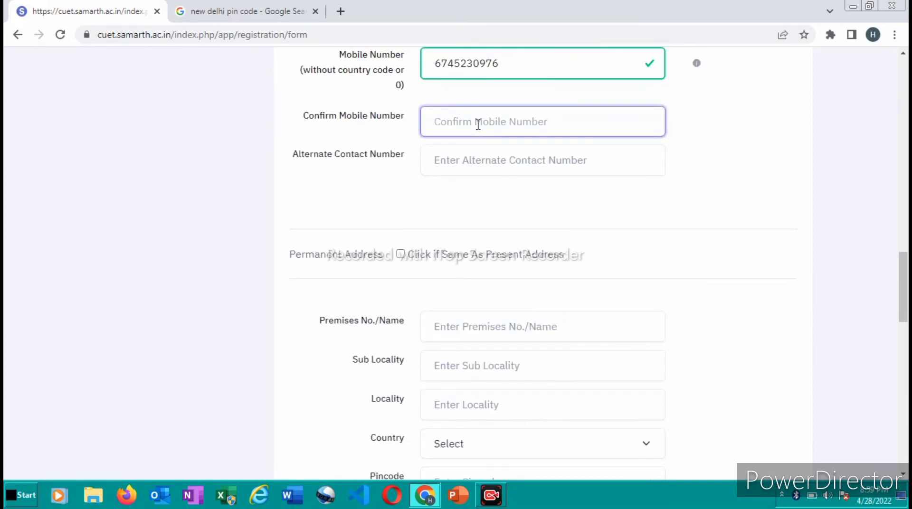
pyautogui.click(503, 155)
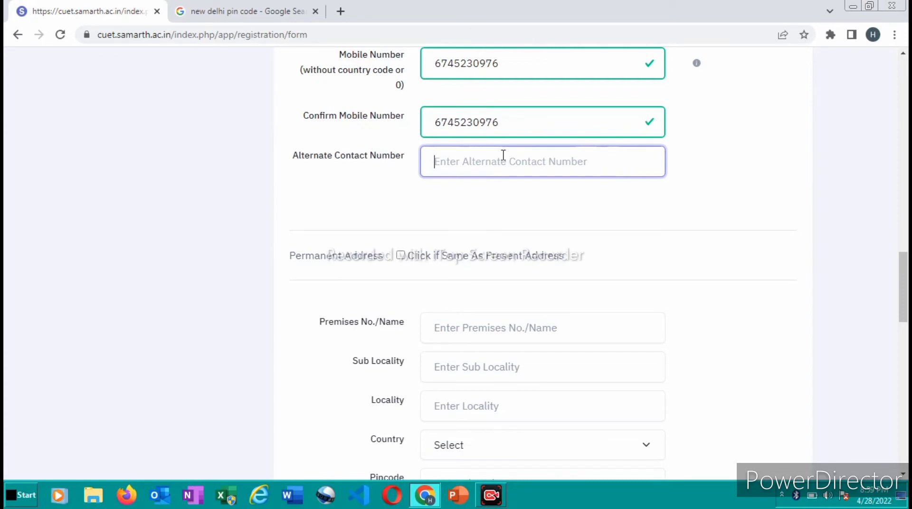
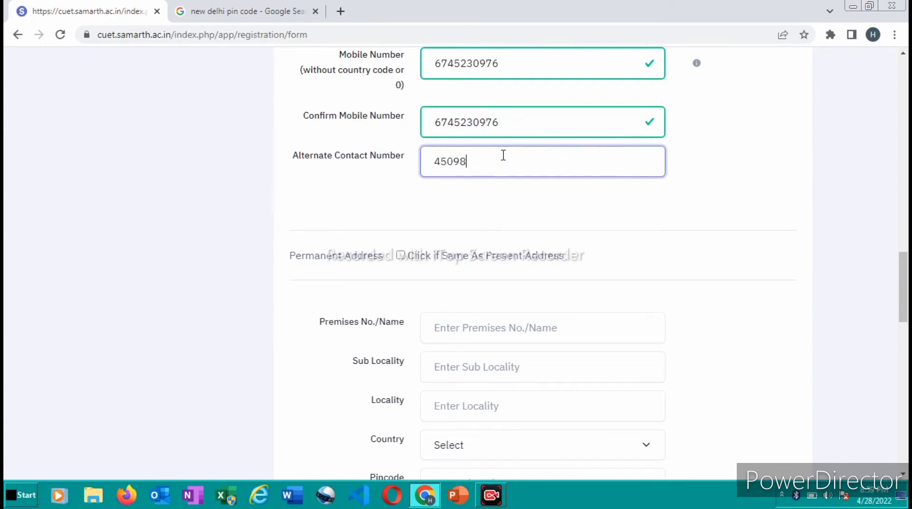
pyautogui.scroll(-4, 503, 155)
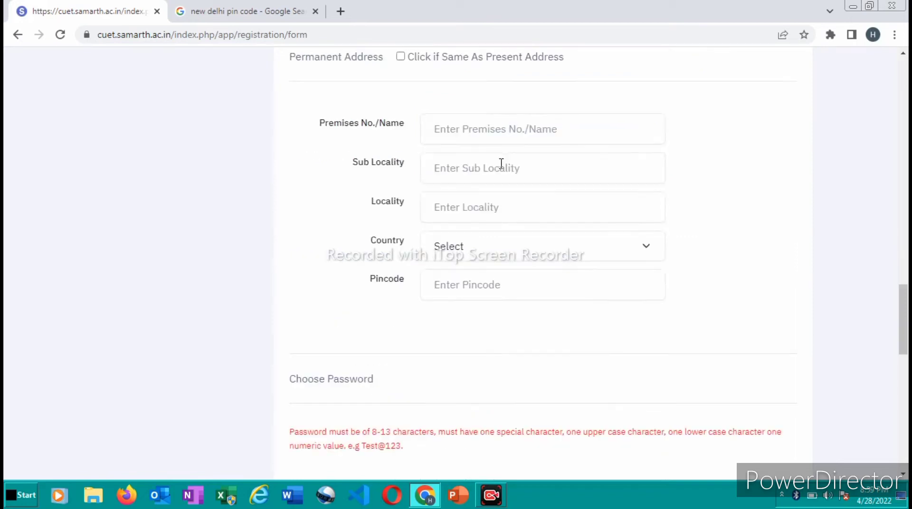
pyautogui.click(465, 128)
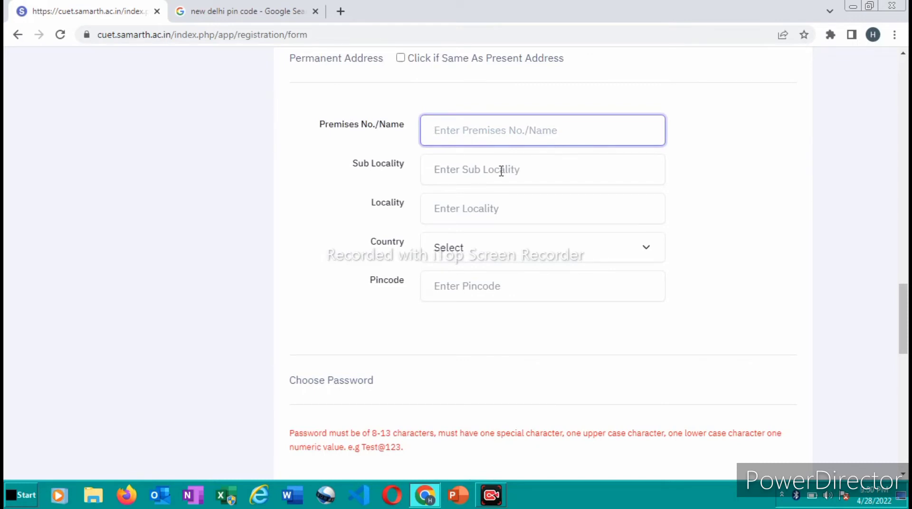
# Review the present address, then tick 'Click if Same As Present Address' for the permanent address.
pyautogui.scroll(15, 473, 177)
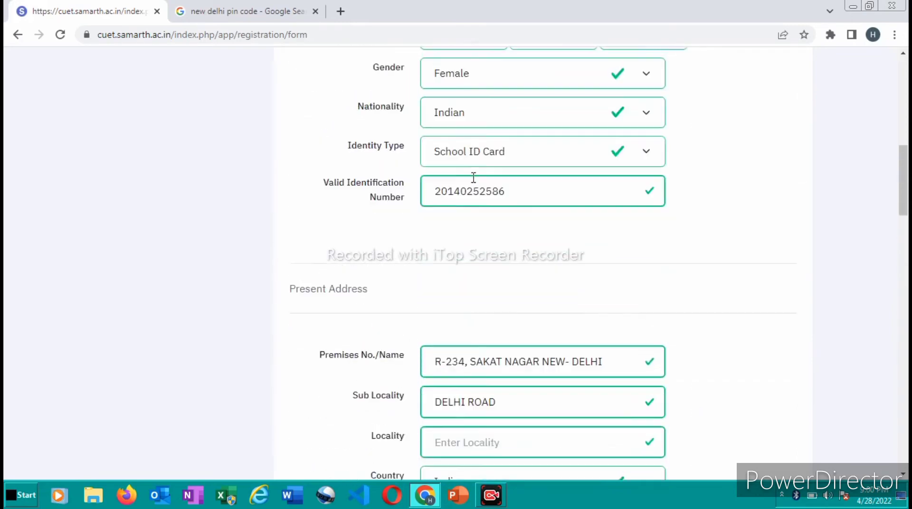
pyautogui.scroll(-4, 502, 257)
pyautogui.scroll(-3, 503, 247)
pyautogui.scroll(3, 499, 223)
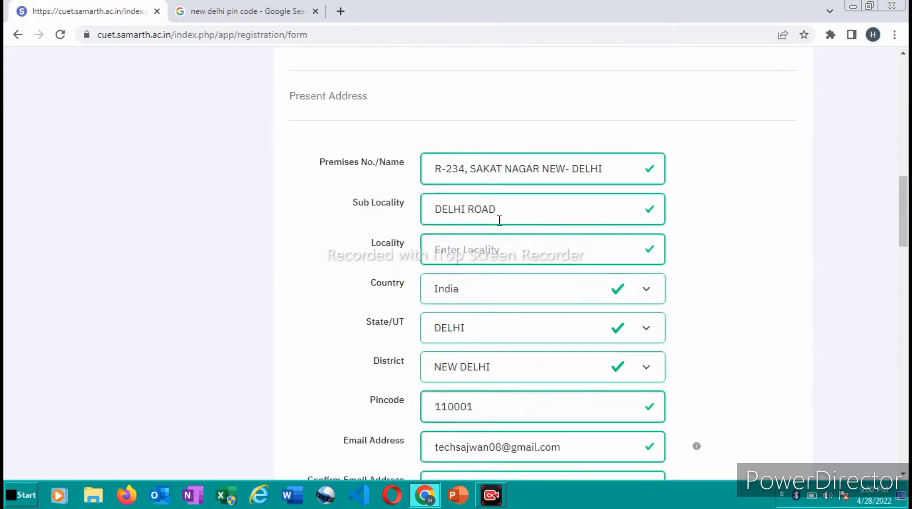
pyautogui.moveTo(433, 167); pyautogui.dragTo(623, 172)
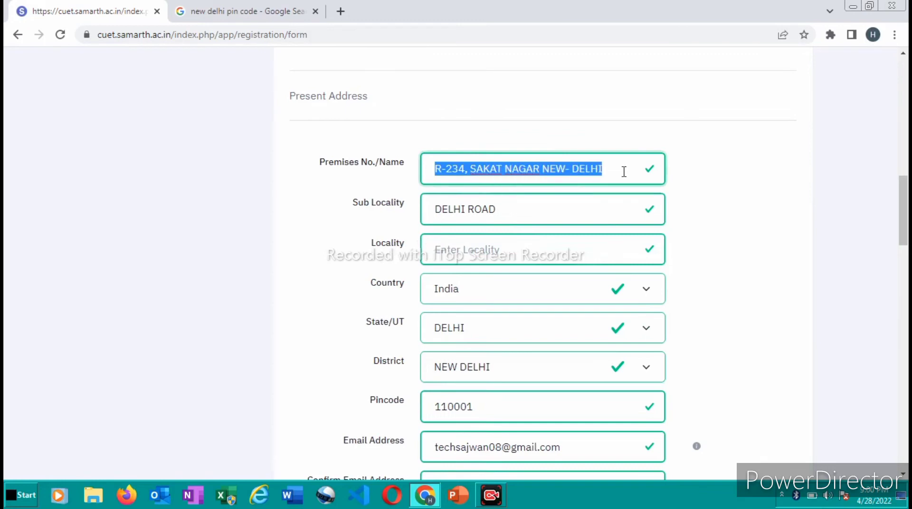
pyautogui.scroll(-15, 623, 172)
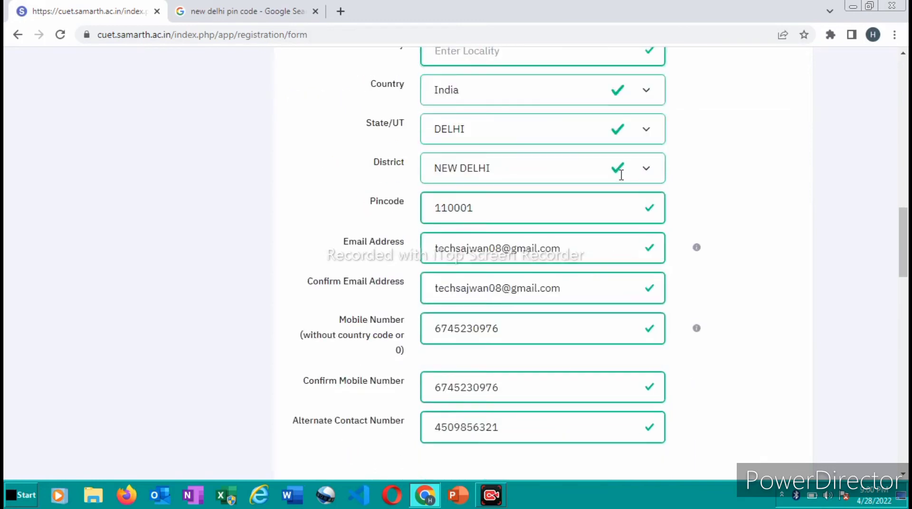
pyautogui.scroll(3, 608, 174)
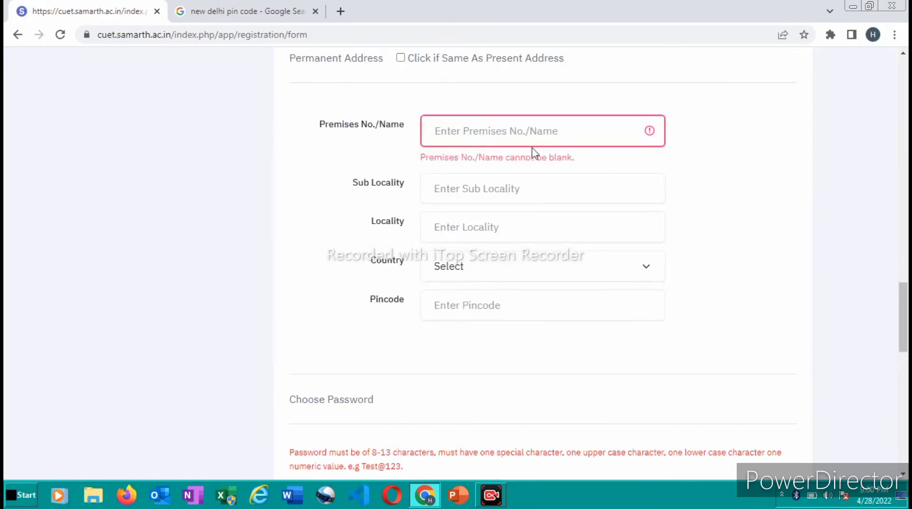
pyautogui.scroll(2, 404, 71)
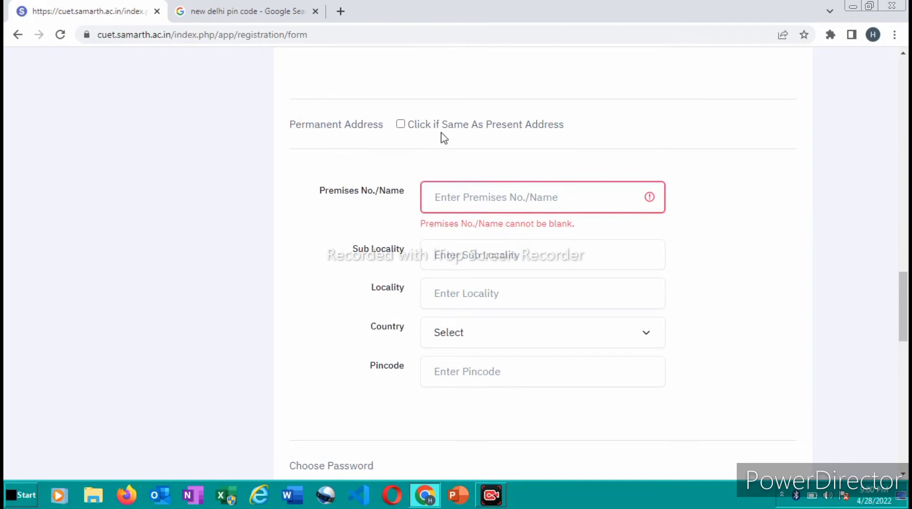
pyautogui.click(401, 125)
pyautogui.scroll(-1, 522, 170)
pyautogui.scroll(-10, 525, 171)
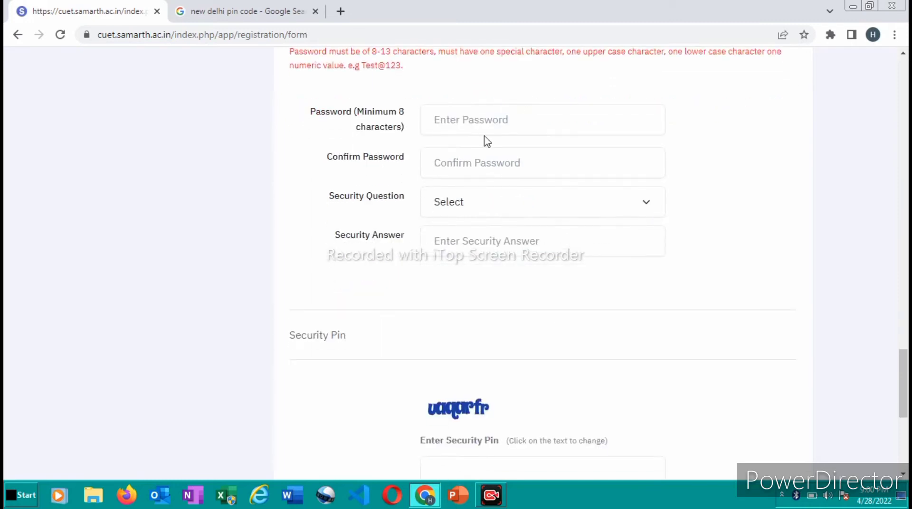
# Type a 10-character account password and repeat it in Confirm Password.
pyautogui.click(489, 120)
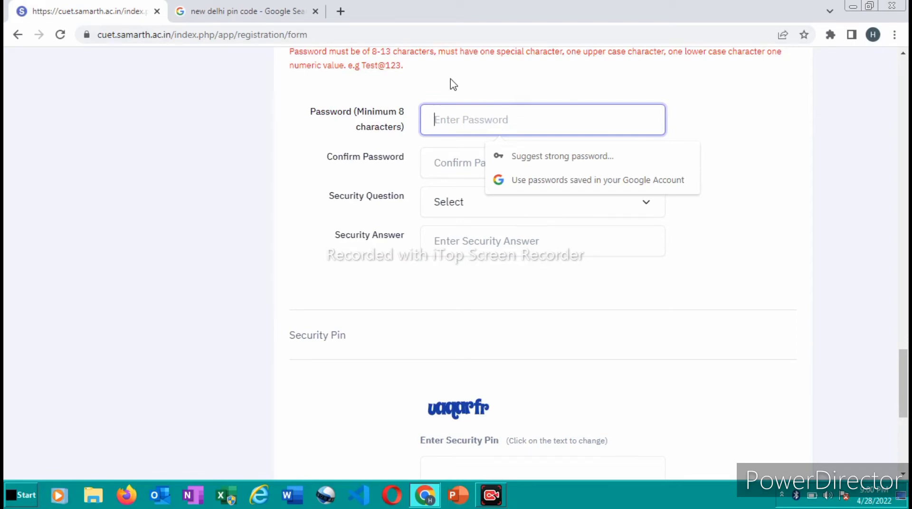
pyautogui.scroll(2, 452, 83)
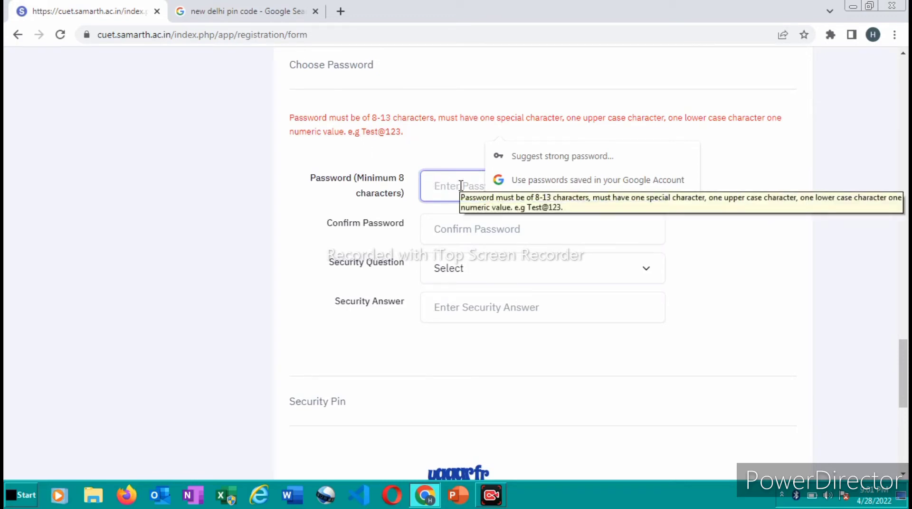
pyautogui.write('••')
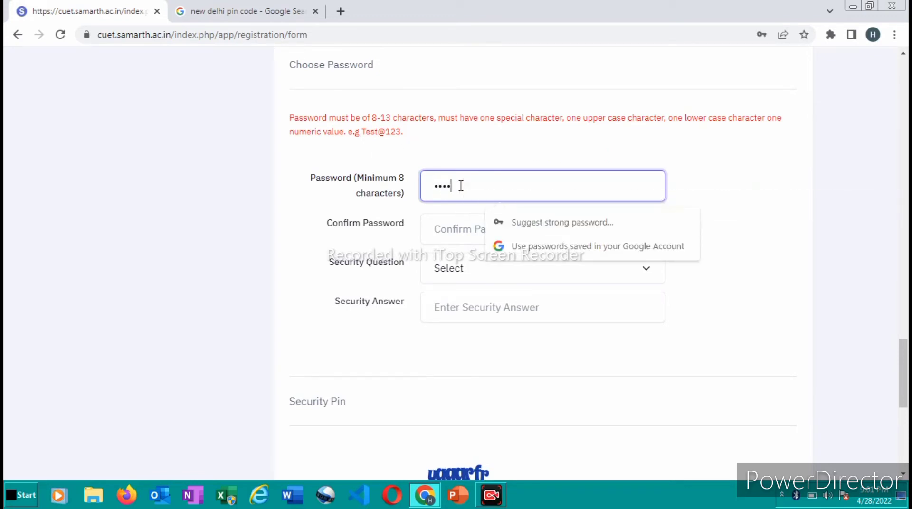
pyautogui.write('••••••••')
pyautogui.click(478, 227)
pyautogui.write('•••••')
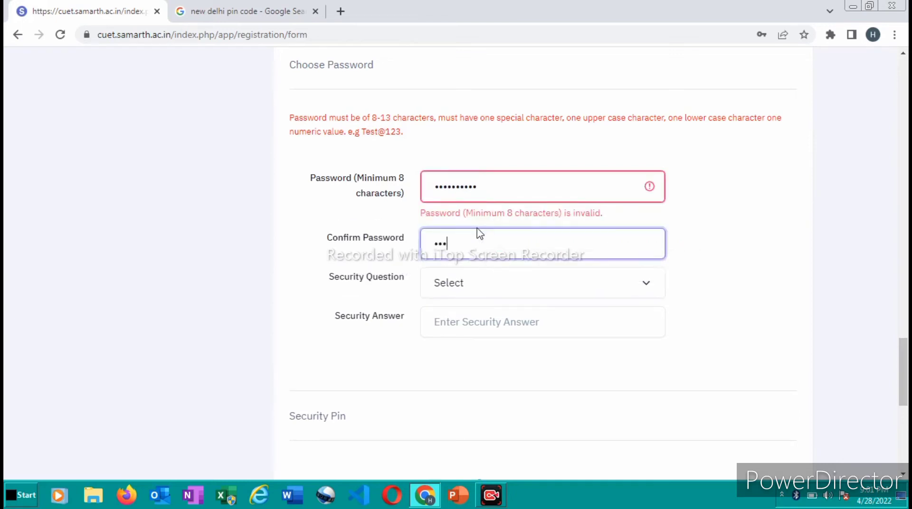
pyautogui.write('•••••')
# Choose 'What is the name of your first school?' as the security question and enter its answer.
pyautogui.scroll(-1, 478, 232)
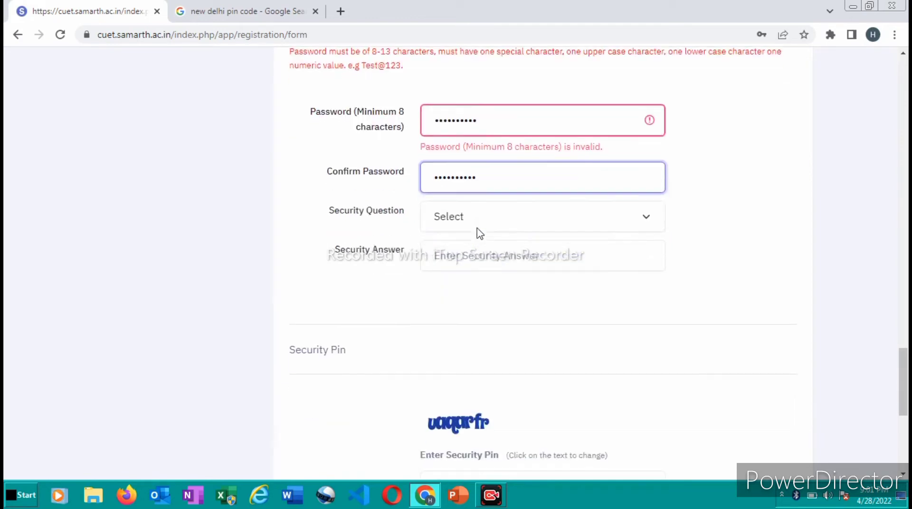
pyautogui.click(496, 221)
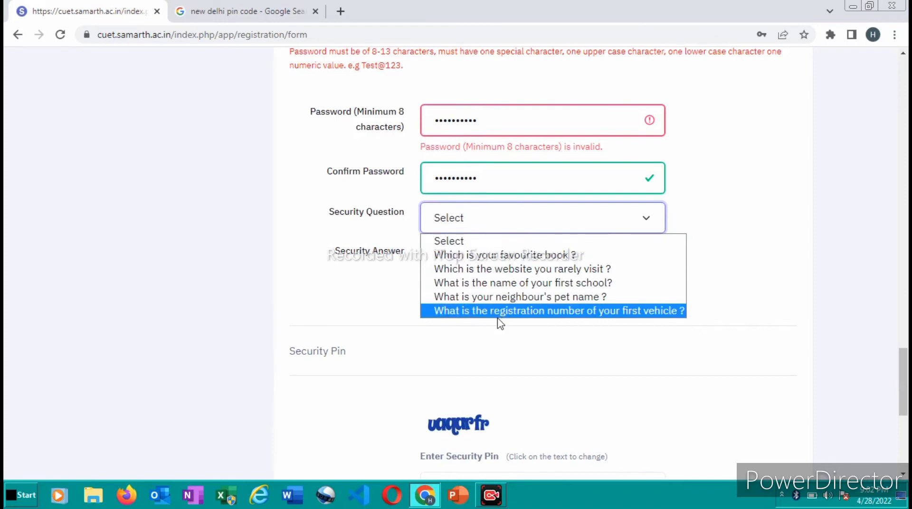
pyautogui.click(514, 284)
pyautogui.click(485, 260)
pyautogui.write('•••••••')
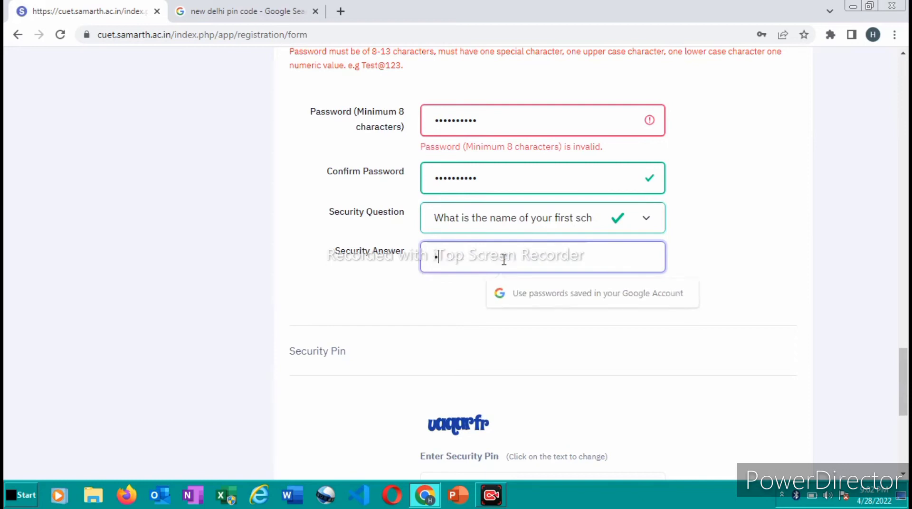
pyautogui.write('•')
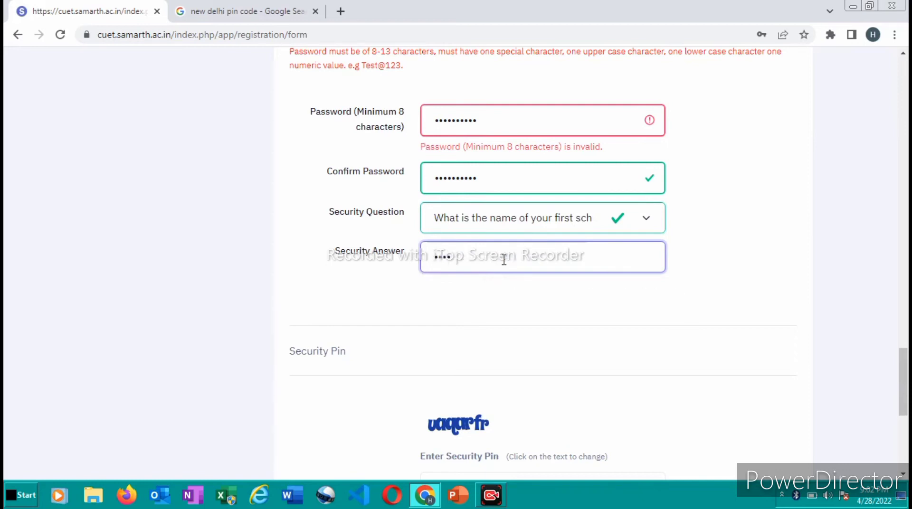
pyautogui.write('••••••••••••••')
# Enter the displayed captcha as the security pin and submit the registration form.
pyautogui.scroll(-4, 503, 260)
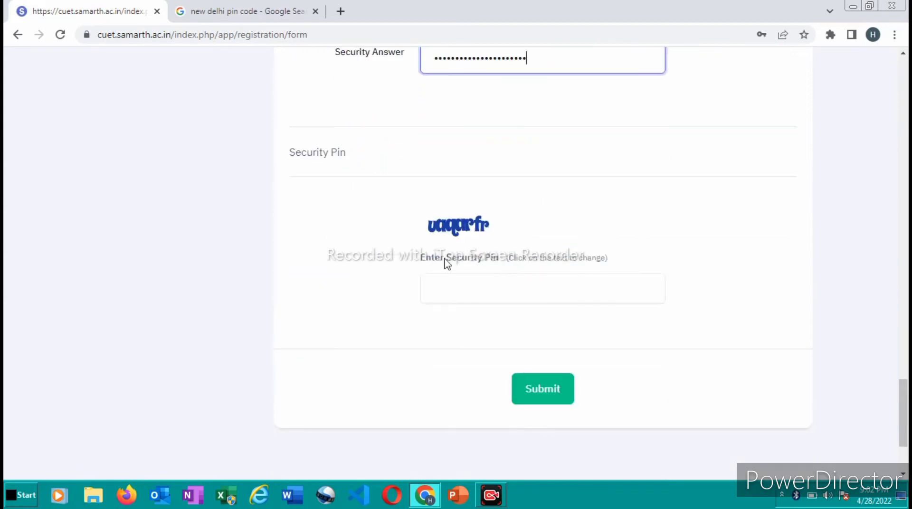
pyautogui.click(445, 291)
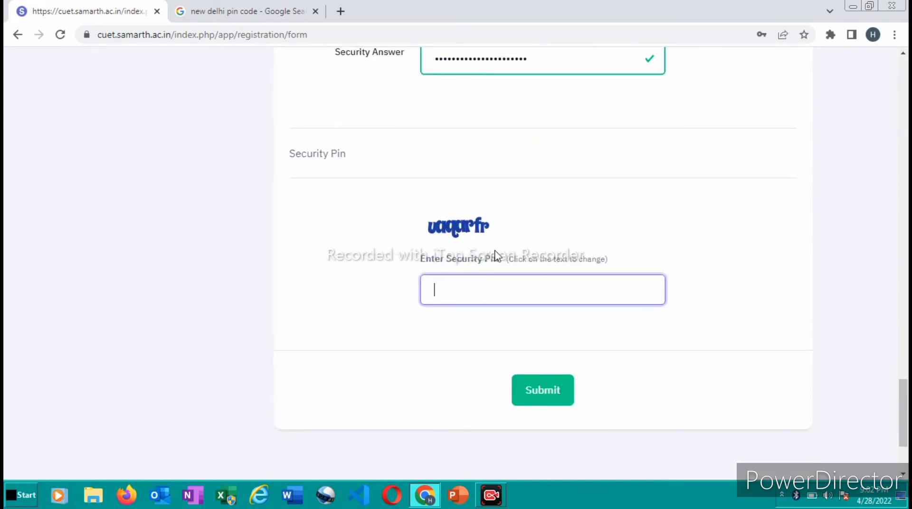
pyautogui.write('uaqarfr')
pyautogui.scroll(-3, 294, 178)
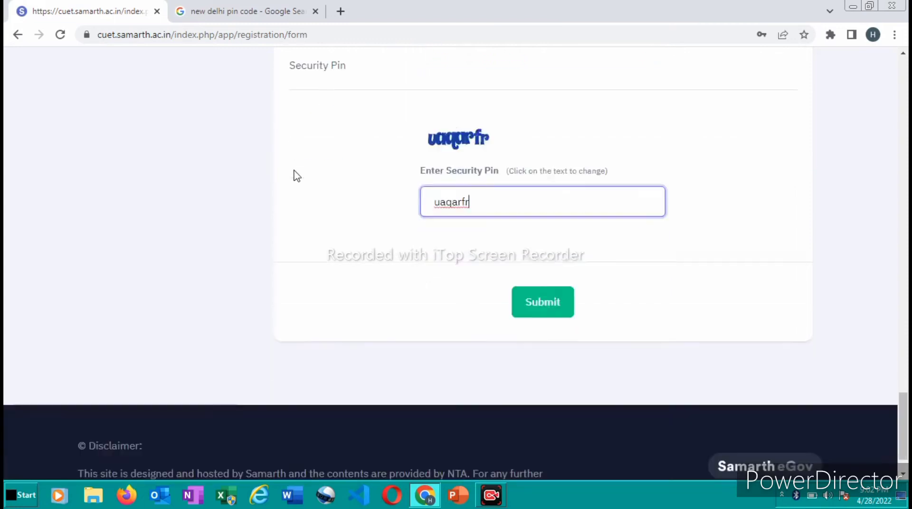
pyautogui.click(521, 261)
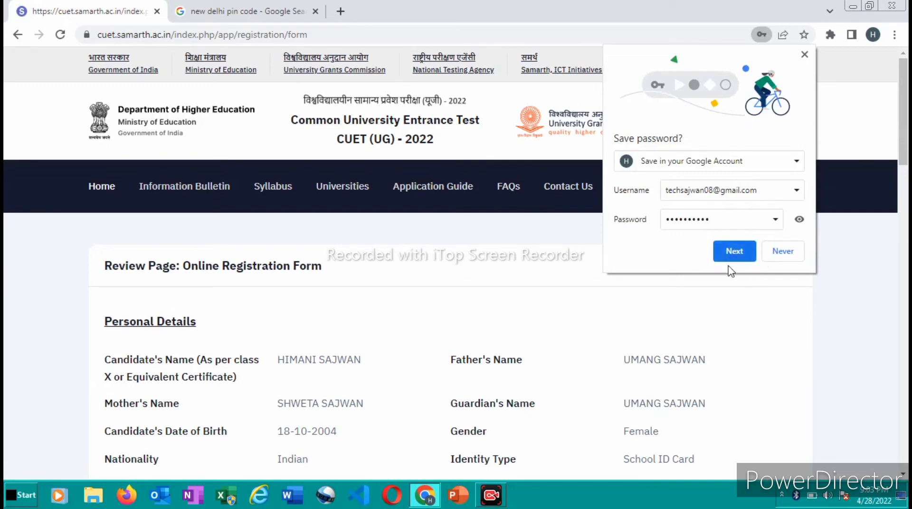
# Decline Chrome's offer to save the password.
pyautogui.click(782, 252)
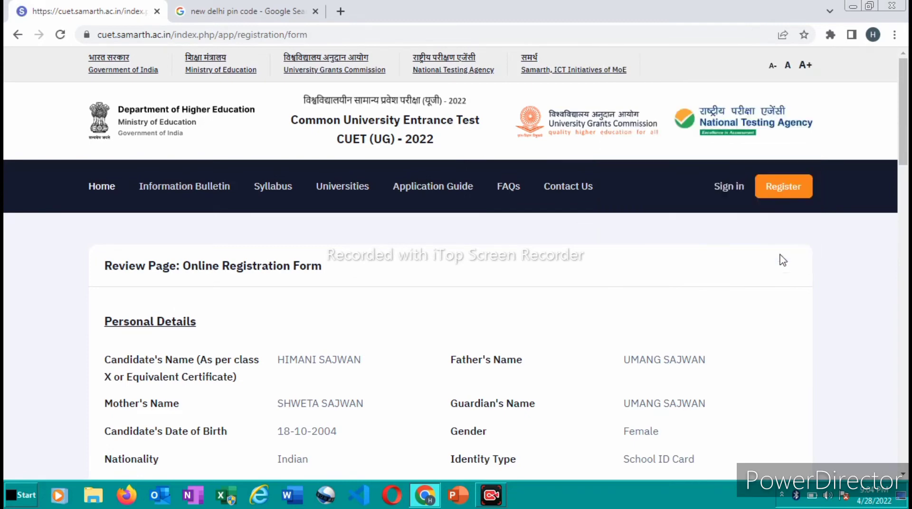
pyautogui.scroll(-3, 693, 197)
pyautogui.scroll(3, 699, 203)
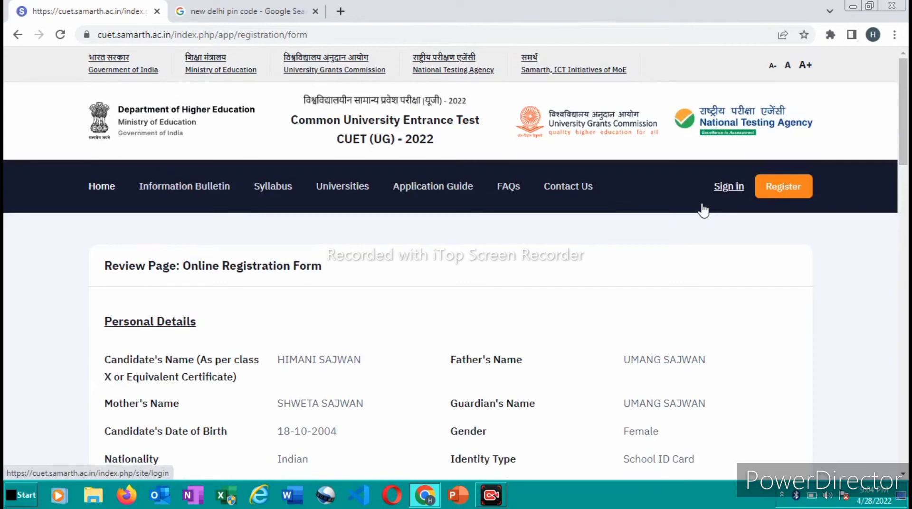
# Review the Security Question and Security Answer entries, continuing down to the Particulars checklist.
pyautogui.scroll(-3, 700, 143)
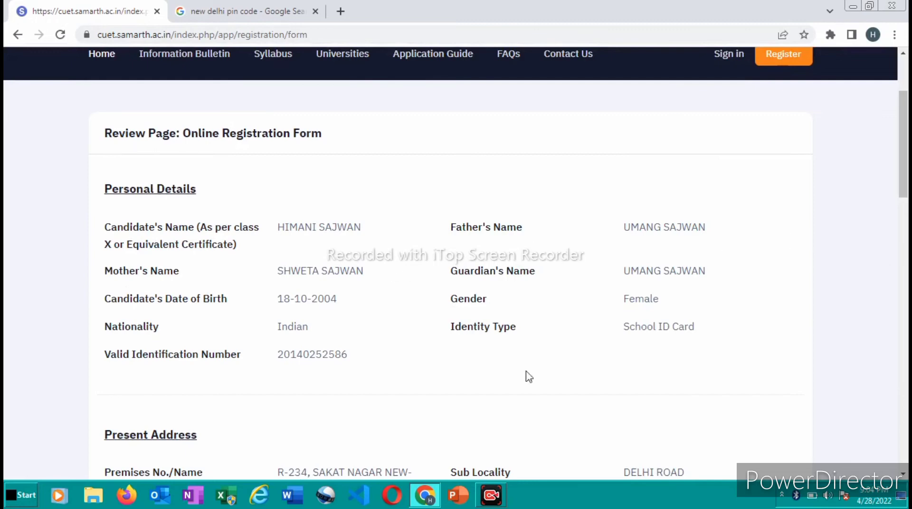
pyautogui.scroll(-15, 150, 234)
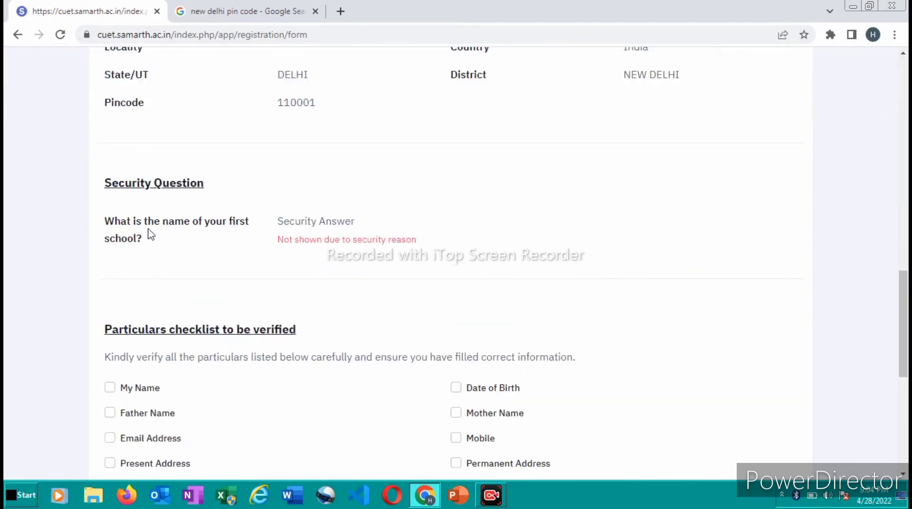
pyautogui.tripleClick(320, 221)
pyautogui.click(417, 314)
pyautogui.scroll(-1, 417, 255)
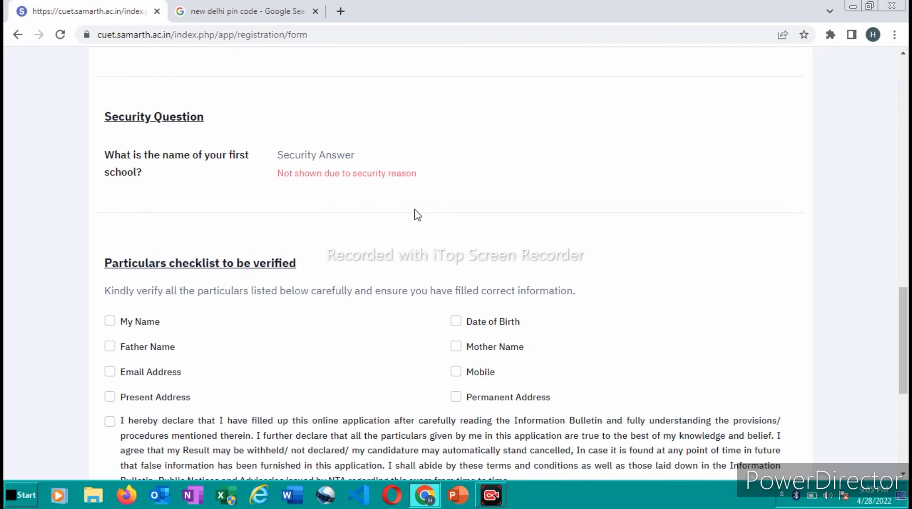
pyautogui.doubleClick(305, 155)
pyautogui.click(401, 159)
pyautogui.moveTo(281, 155); pyautogui.dragTo(366, 171)
pyautogui.click(366, 181)
pyautogui.scroll(-1, 397, 240)
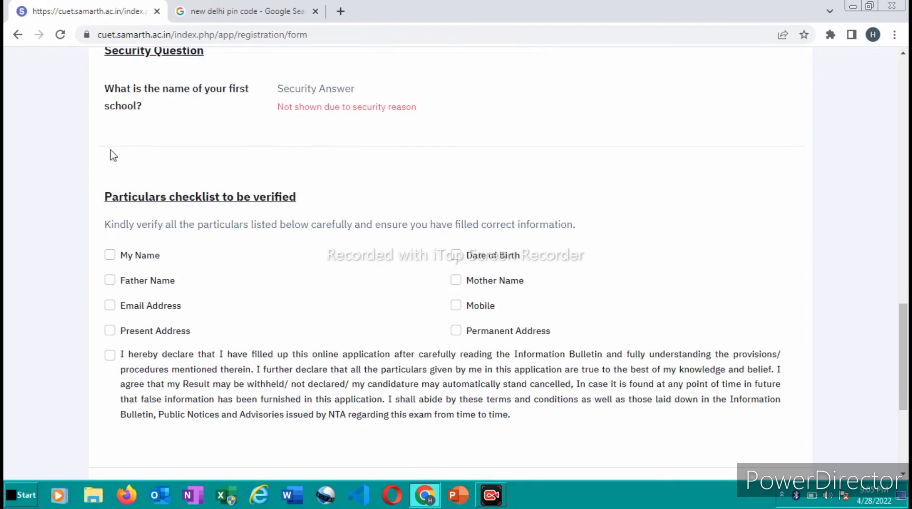
pyautogui.scroll(-1, 113, 156)
# Mark all eight particulars verified: name, date of birth, parents' names, email, mobile, both addresses.
pyautogui.click(110, 189)
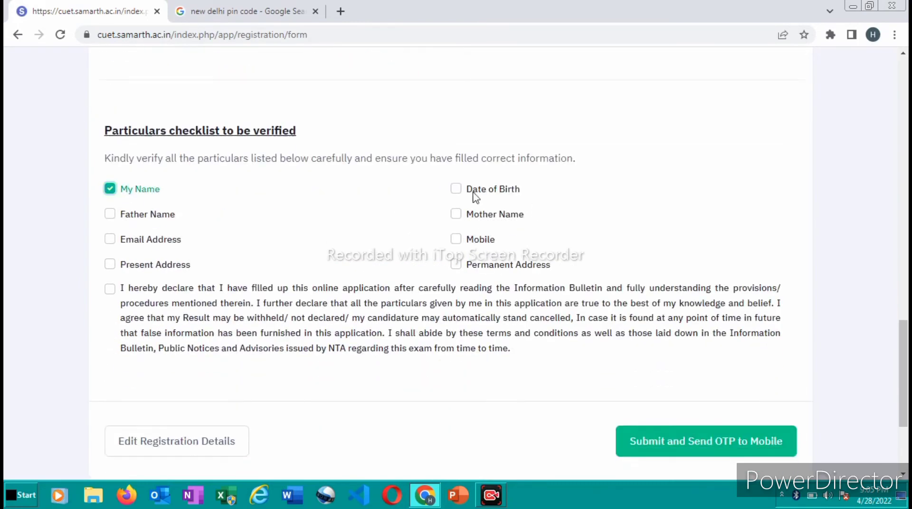
pyautogui.click(456, 190)
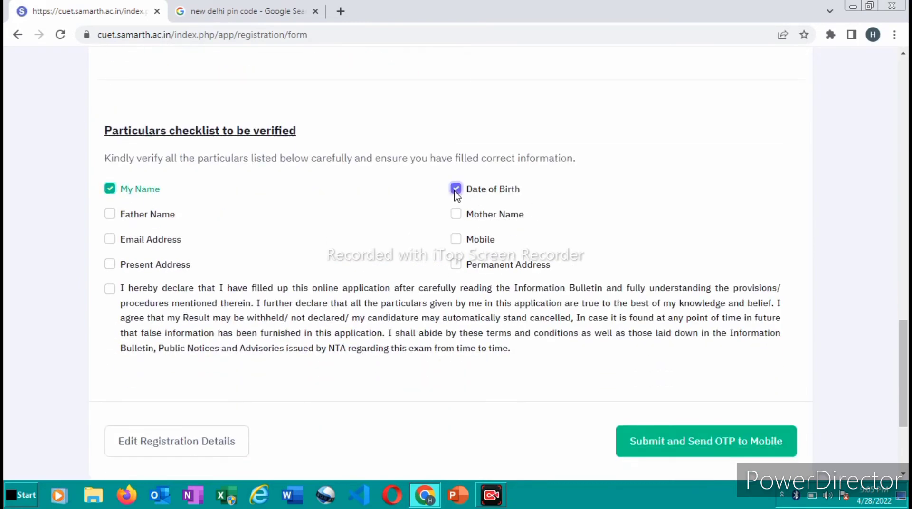
pyautogui.click(111, 216)
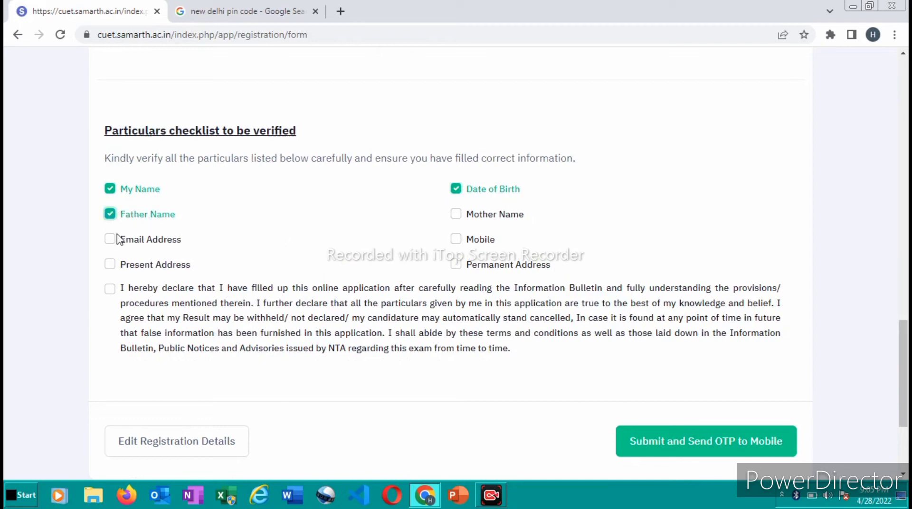
pyautogui.click(110, 240)
pyautogui.click(112, 265)
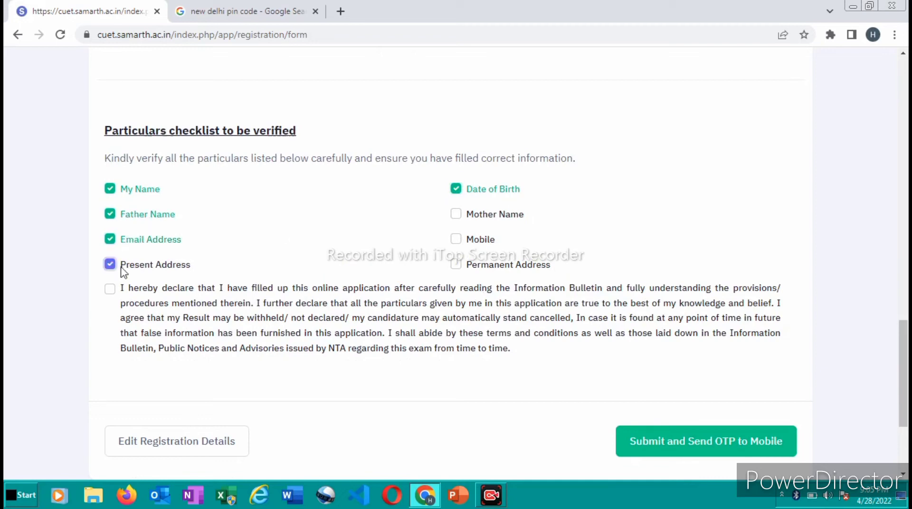
pyautogui.click(456, 215)
pyautogui.click(456, 239)
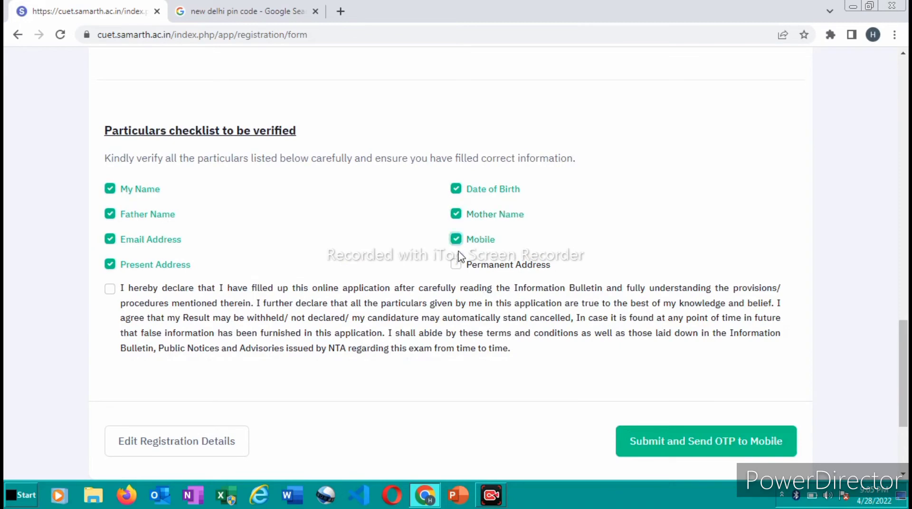
pyautogui.click(456, 265)
# Tick the closing application declaration checkbox.
pyautogui.scroll(-2, 394, 308)
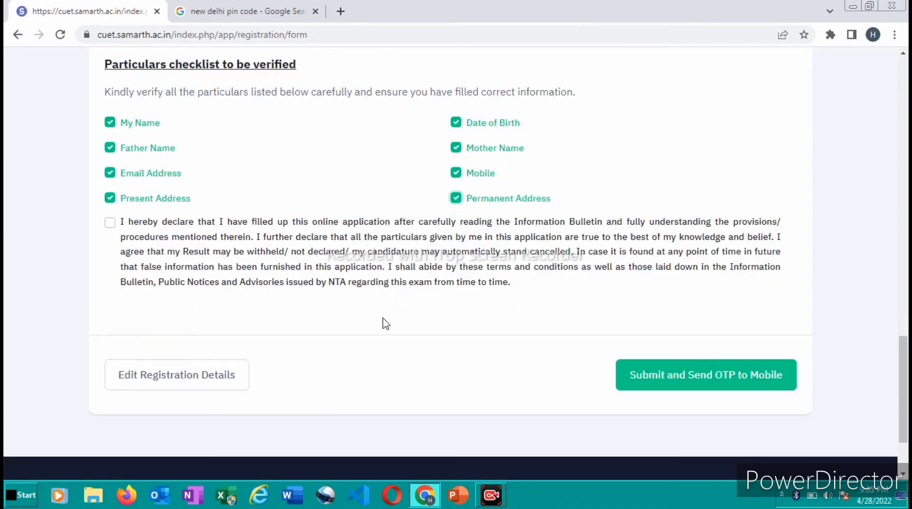
pyautogui.click(110, 224)
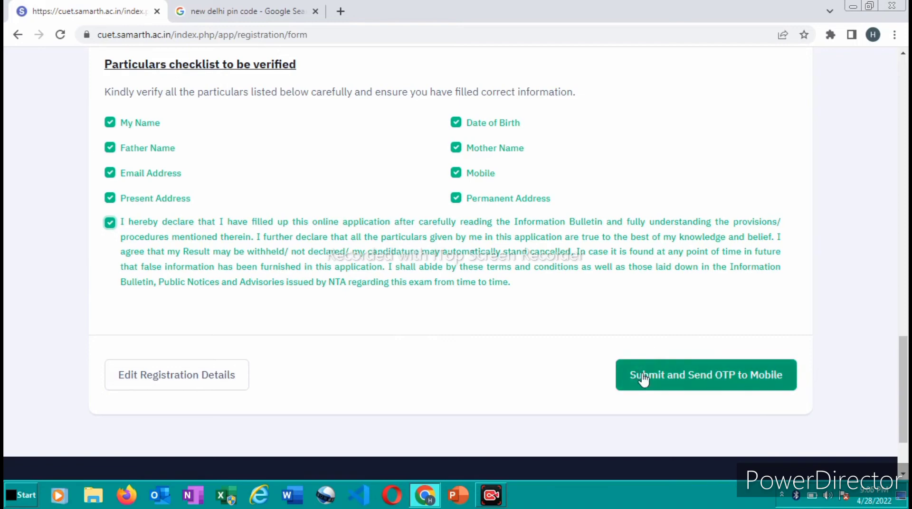
pyautogui.scroll(8, 644, 380)
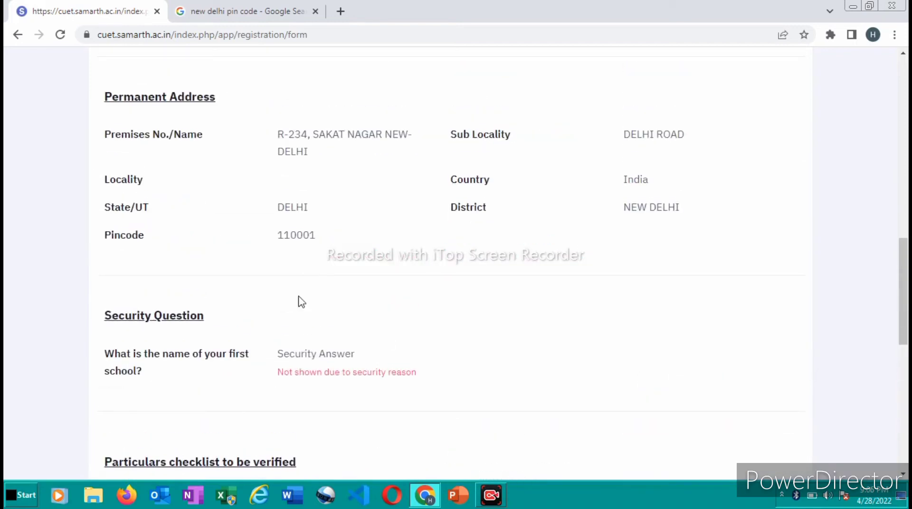
pyautogui.scroll(-5, 305, 301)
pyautogui.scroll(-4, 306, 301)
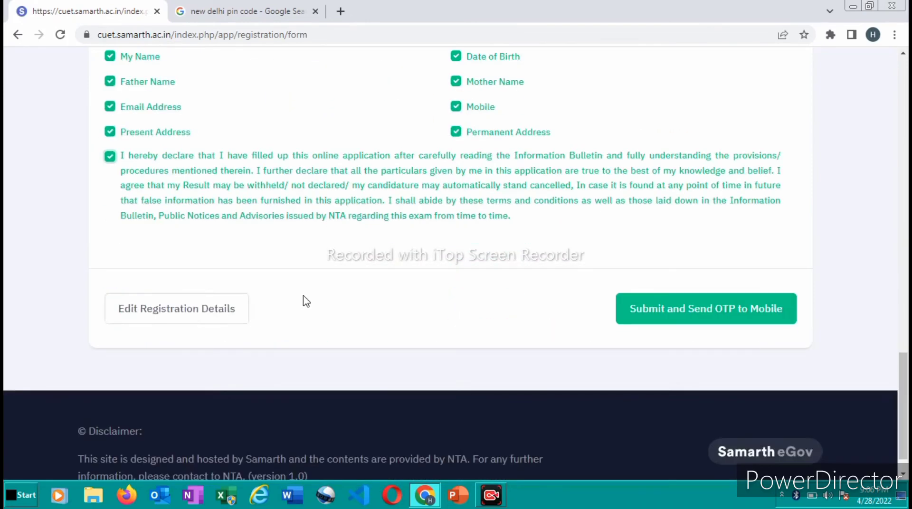
# Return to the registration details form and retype the mobile number.
pyautogui.click(185, 319)
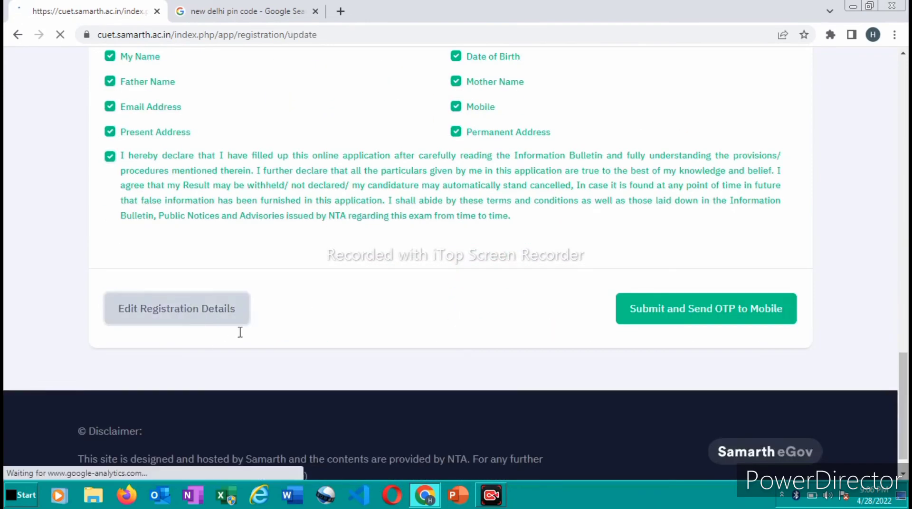
pyautogui.scroll(-12, 318, 297)
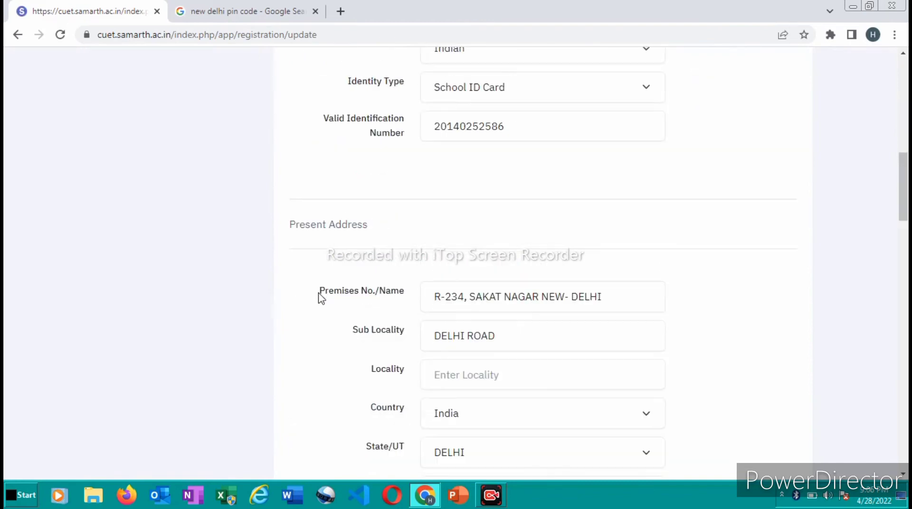
pyautogui.scroll(-8, 322, 298)
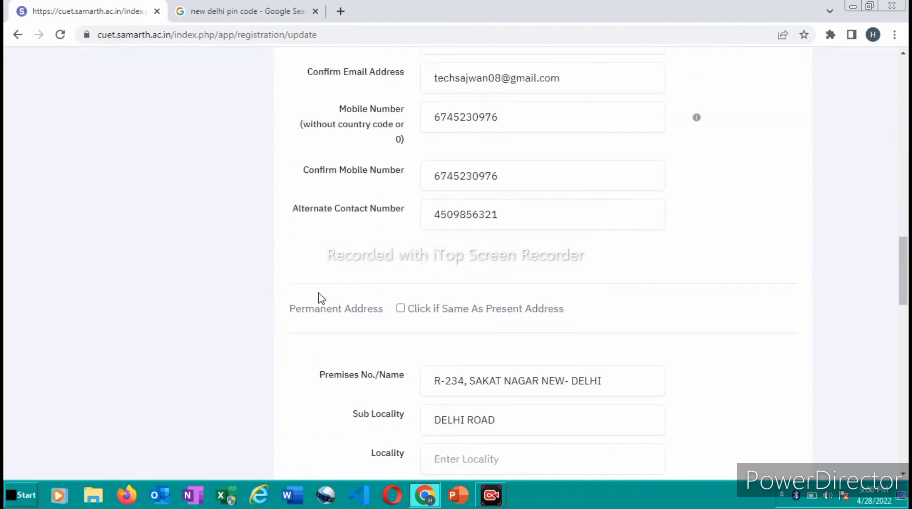
pyautogui.scroll(-11, 319, 298)
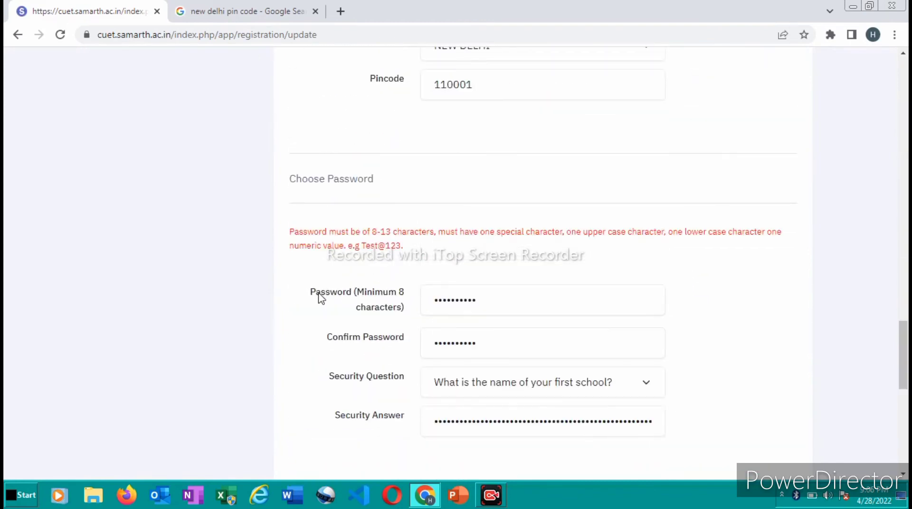
pyautogui.scroll(12, 321, 298)
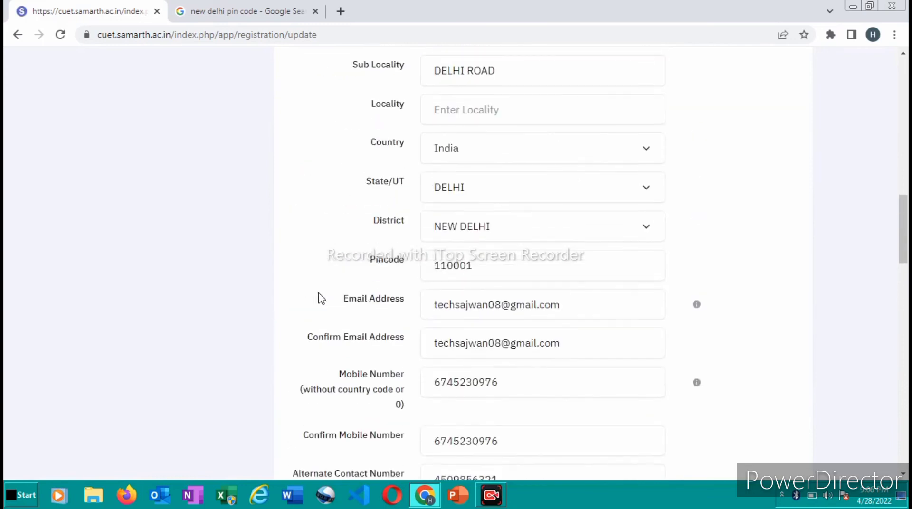
pyautogui.click(503, 383)
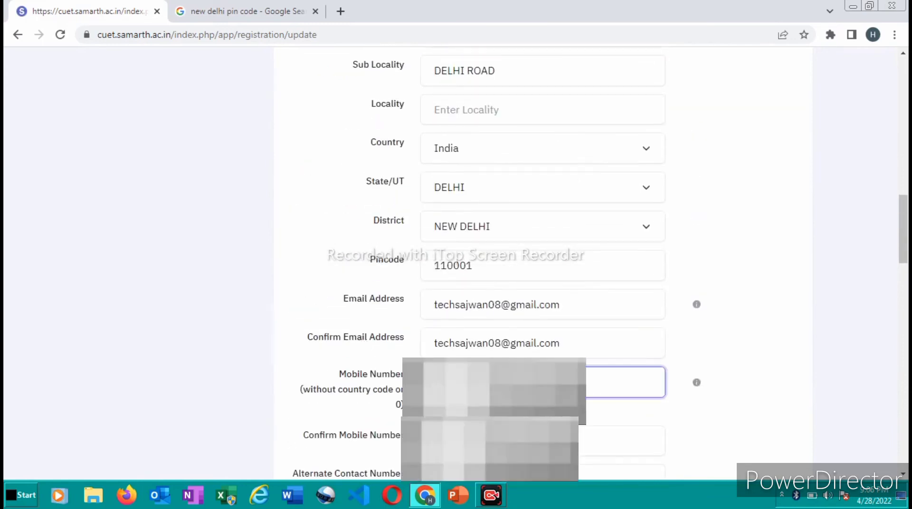
pyautogui.write('9')
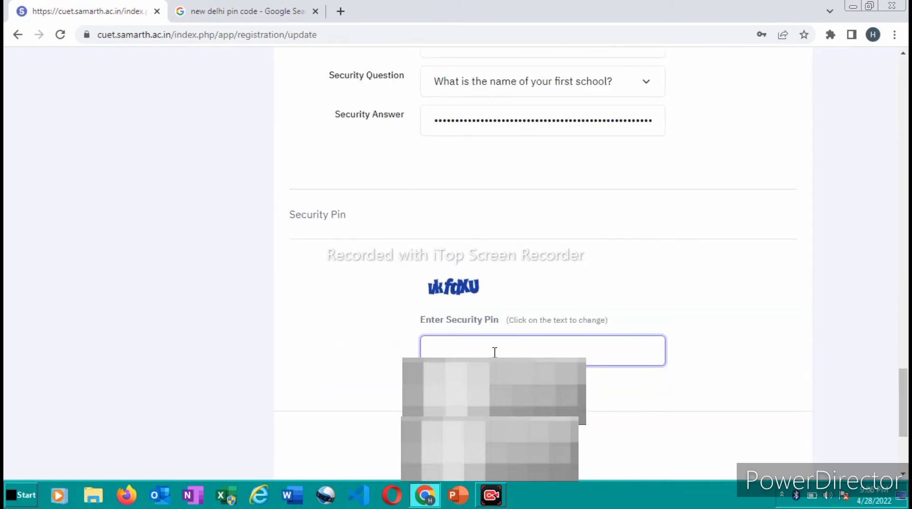
# Enter the new captcha as the security pin and resubmit the edited details.
pyautogui.click(495, 352)
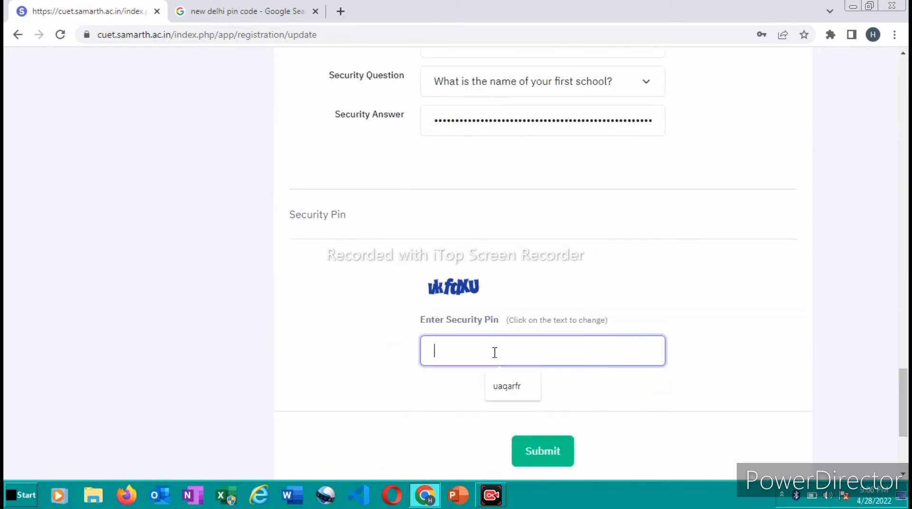
pyautogui.write('vkfo')
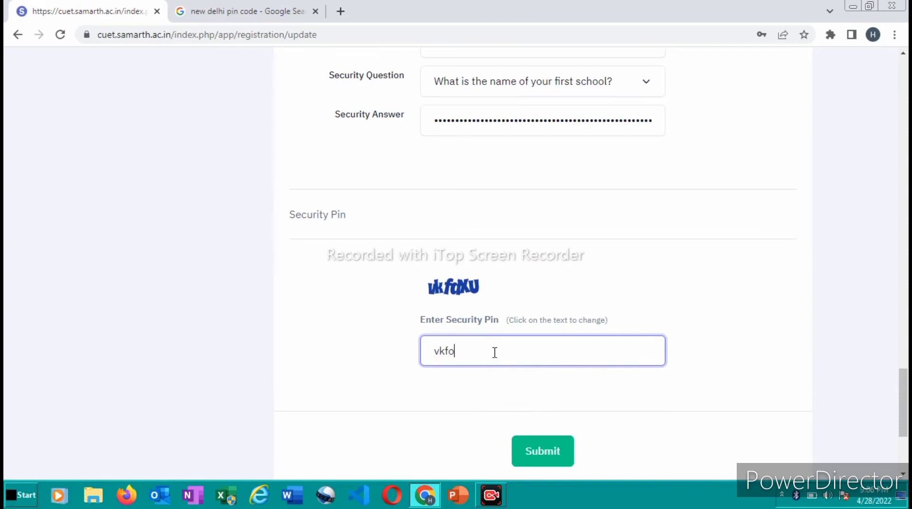
pyautogui.write('ixu')
pyautogui.click(542, 456)
# Tick all eight particulars and the application declaration again.
pyautogui.scroll(-4, 352, 205)
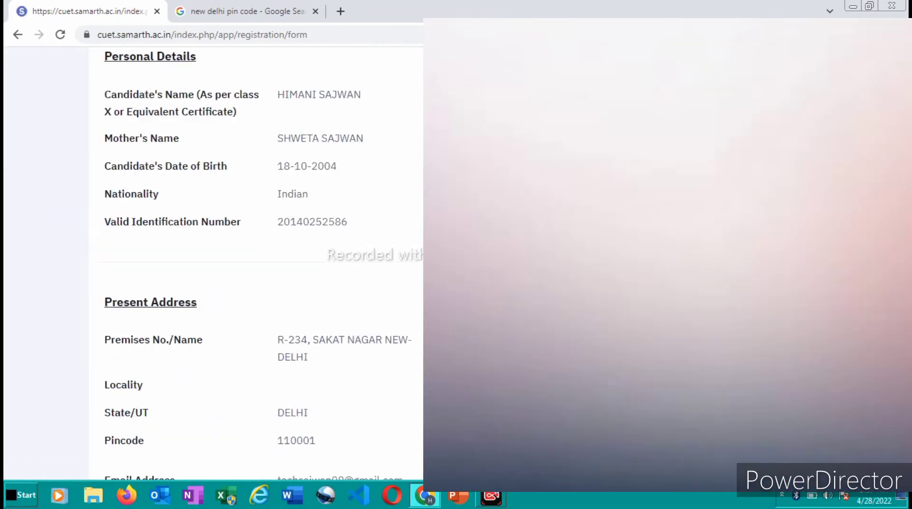
pyautogui.scroll(-15, 261, 266)
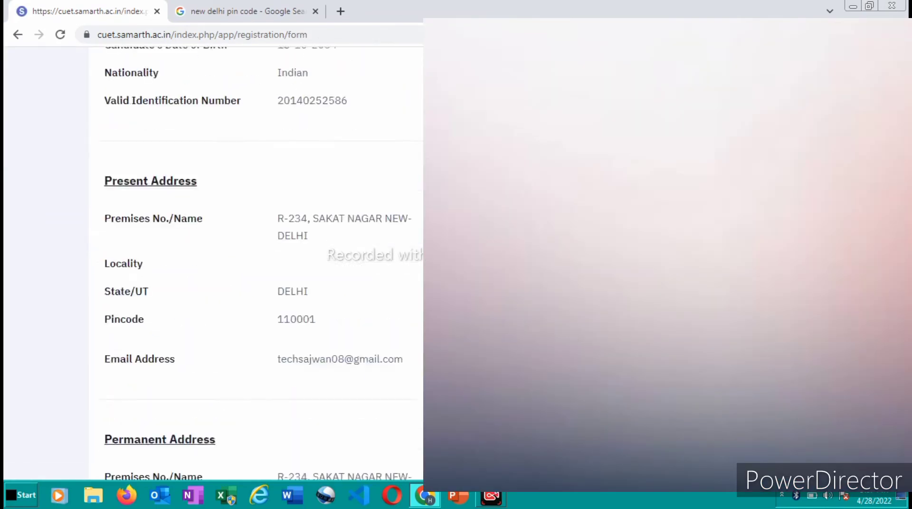
pyautogui.scroll(-3, 477, 222)
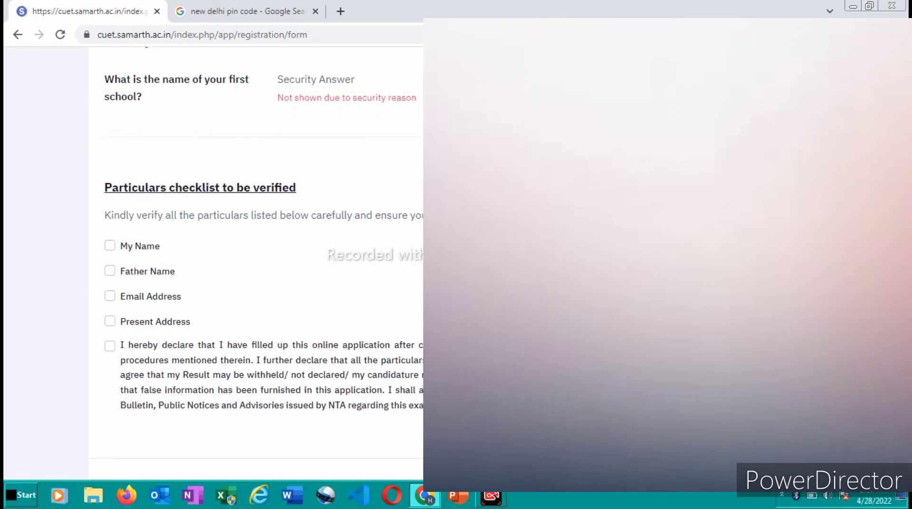
pyautogui.scroll(2, 477, 223)
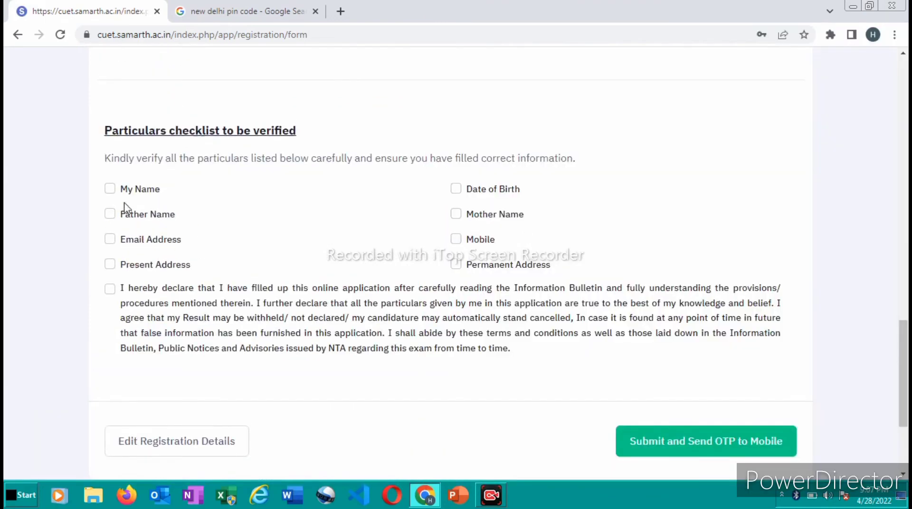
pyautogui.click(110, 190)
pyautogui.click(111, 213)
pyautogui.click(110, 240)
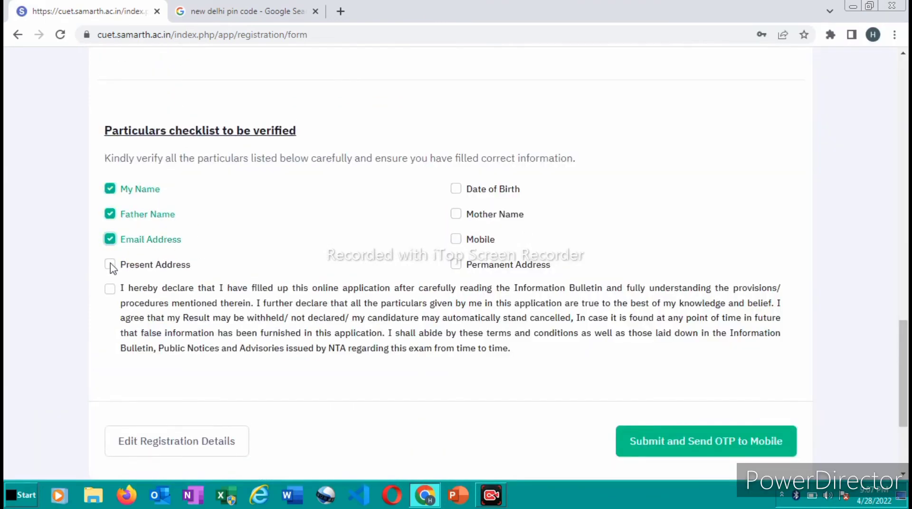
pyautogui.click(110, 264)
pyautogui.click(109, 288)
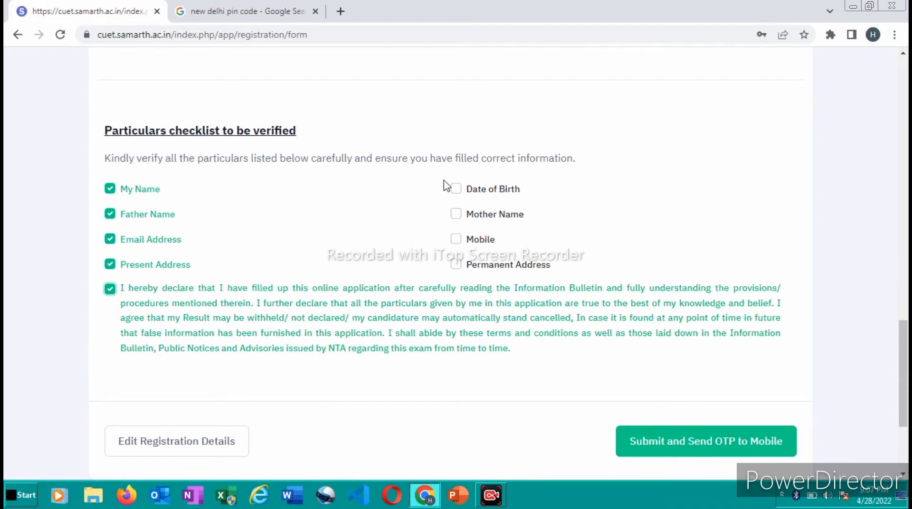
pyautogui.click(455, 189)
pyautogui.click(456, 214)
pyautogui.click(456, 239)
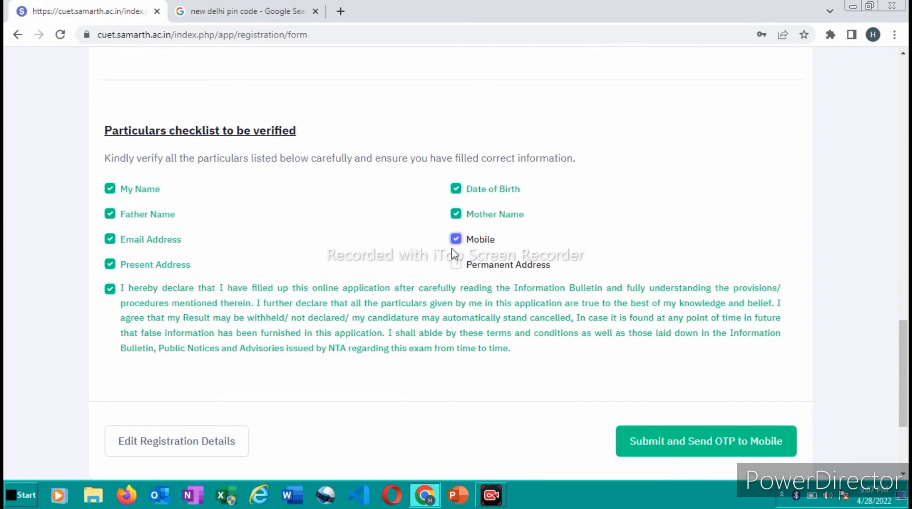
pyautogui.click(456, 265)
# Submit the form with Send OTP to Mobile and confirm with OK.
pyautogui.scroll(-3, 497, 301)
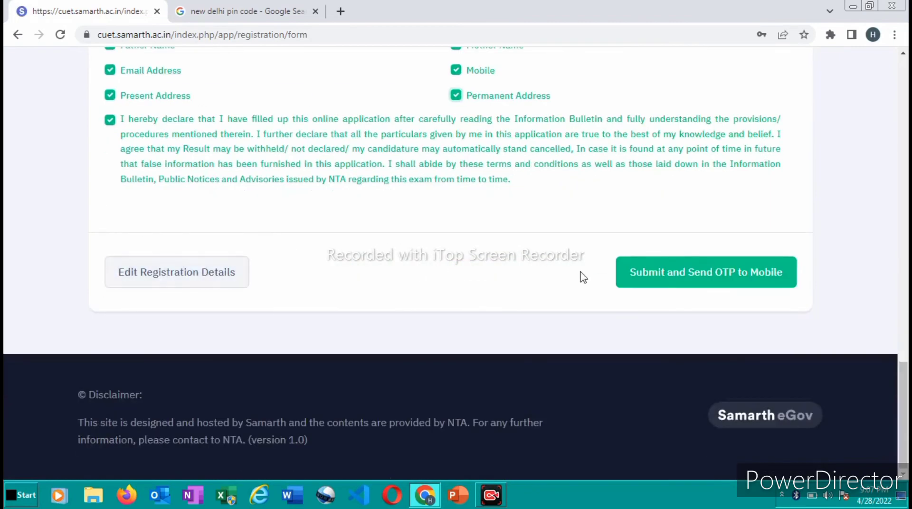
pyautogui.click(731, 284)
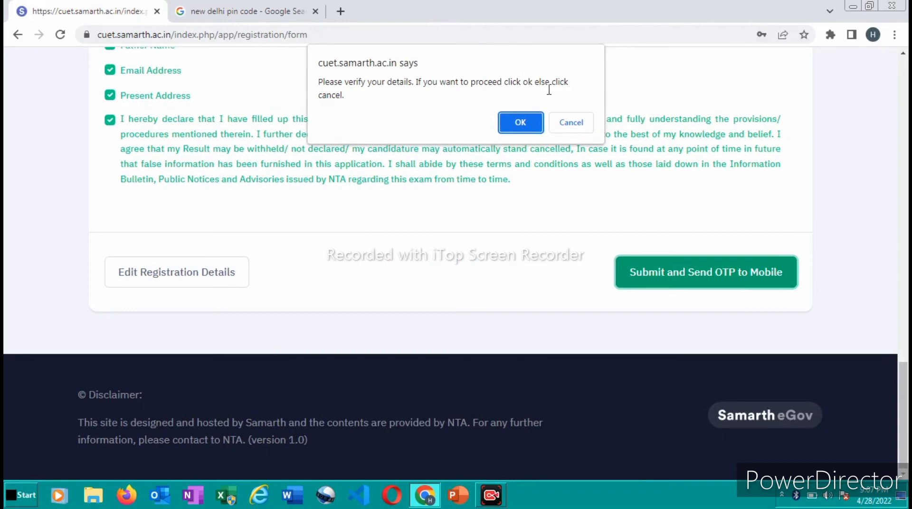
pyautogui.click(524, 122)
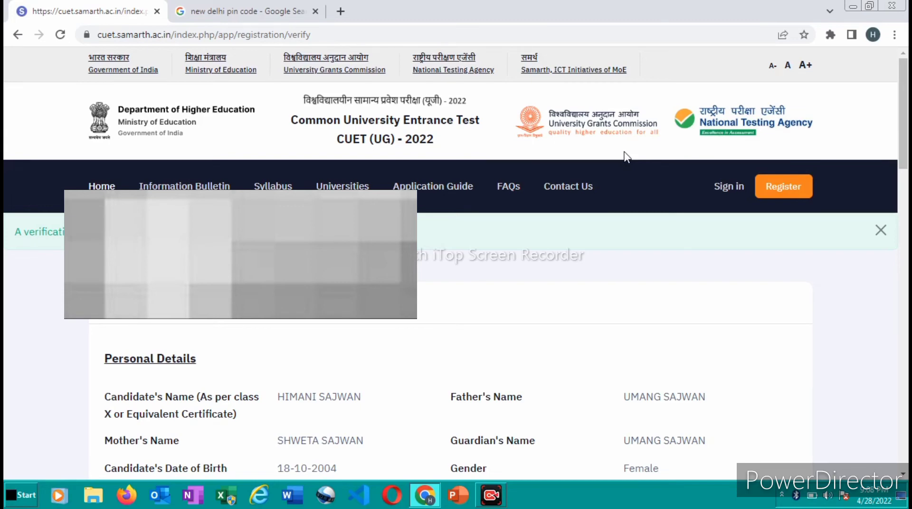
# Enter the mobile OTP and the image security pin, then submit the verification.
pyautogui.scroll(-10, 624, 157)
pyautogui.click(546, 167)
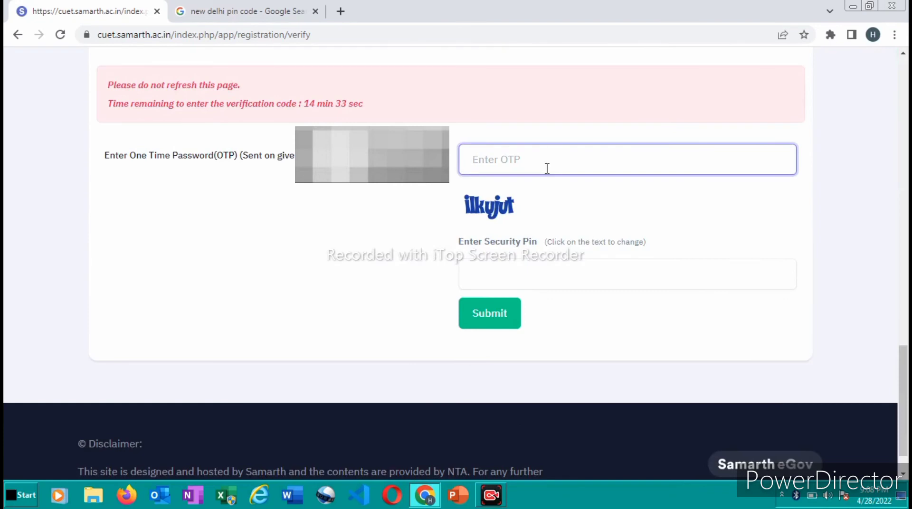
pyautogui.click(523, 276)
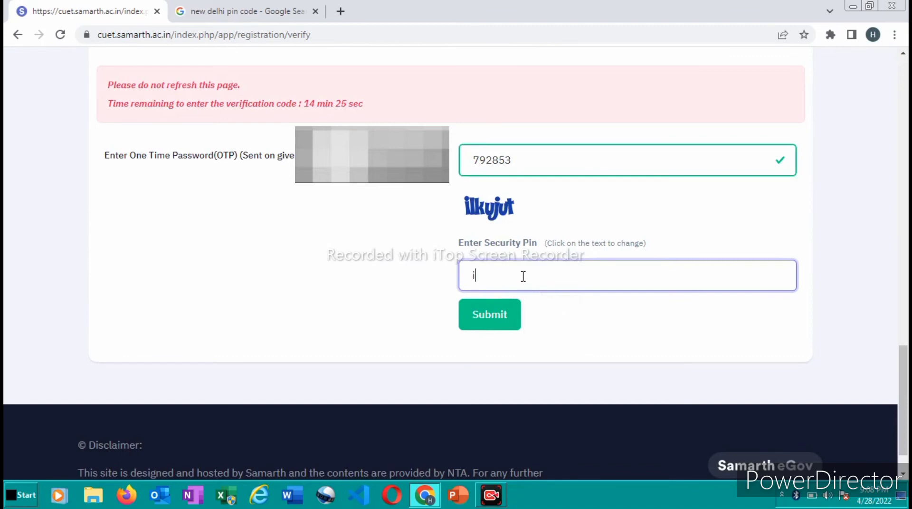
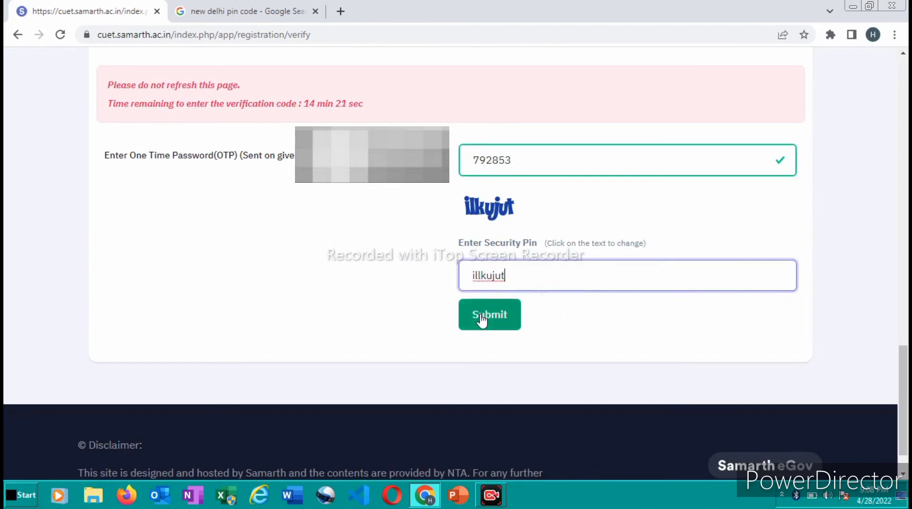
pyautogui.click(481, 319)
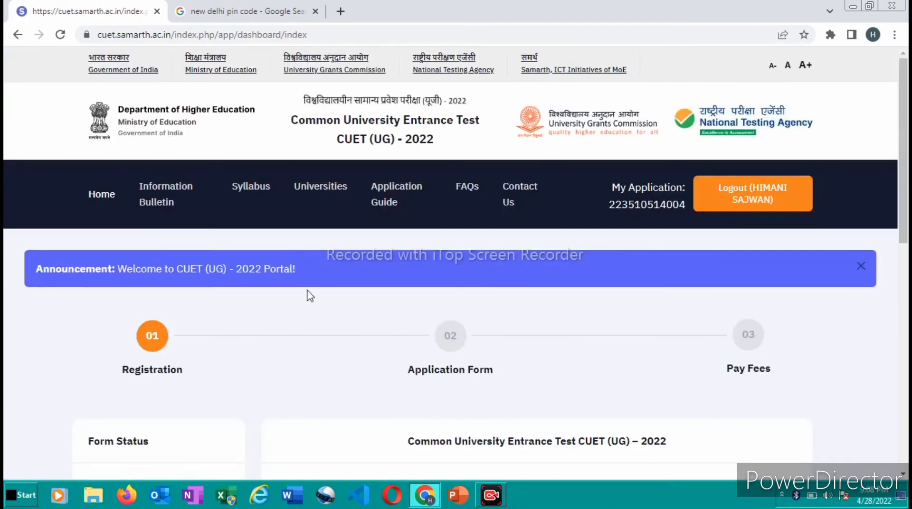
# From the dashboard, proceed via 'Continue : Application Form' to the Personal Details page.
pyautogui.scroll(-3, 309, 295)
pyautogui.scroll(3, 800, 214)
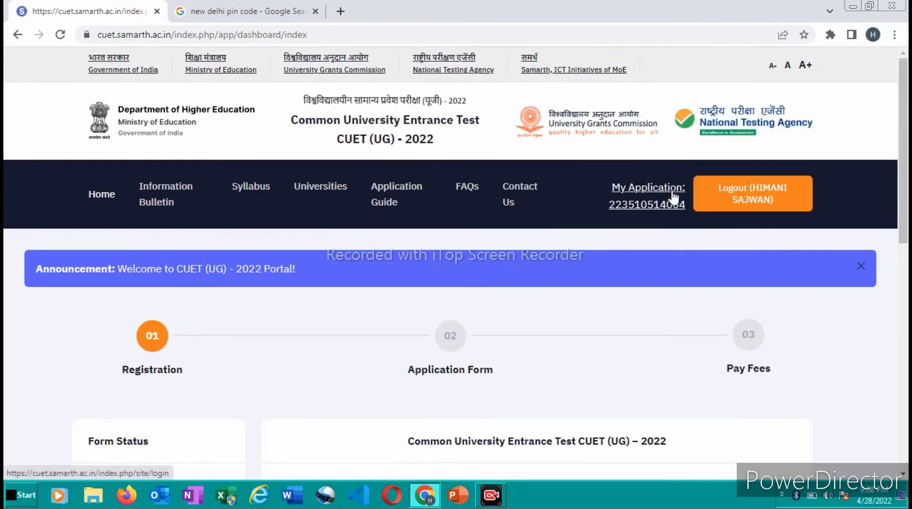
pyautogui.scroll(-4, 183, 228)
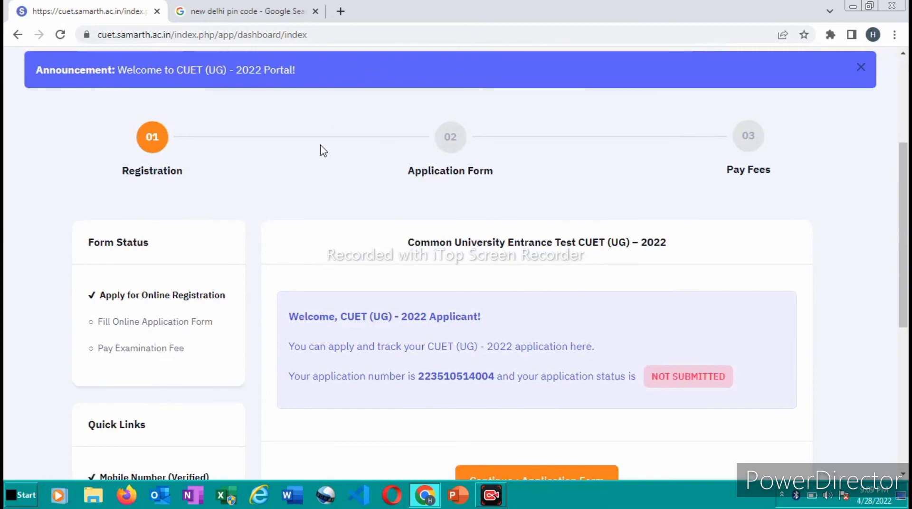
pyautogui.scroll(-1, 482, 187)
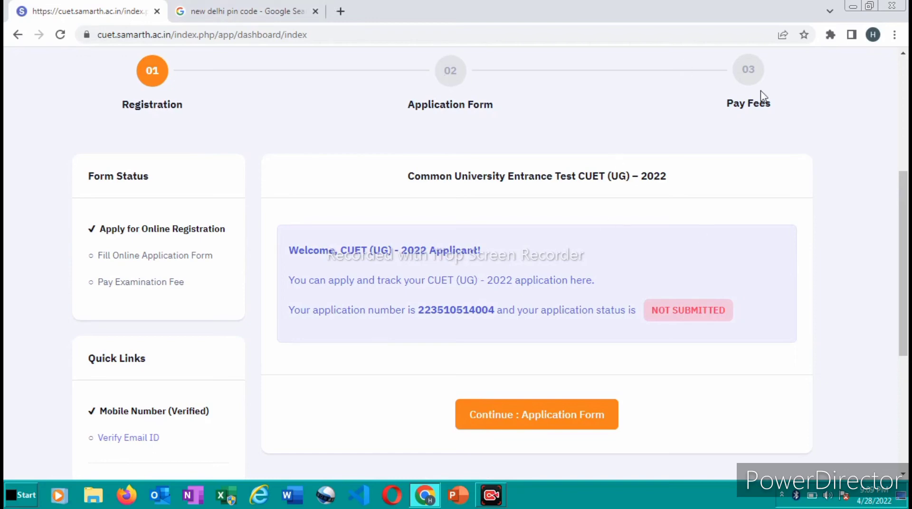
pyautogui.scroll(-2, 717, 169)
pyautogui.scroll(1, 401, 324)
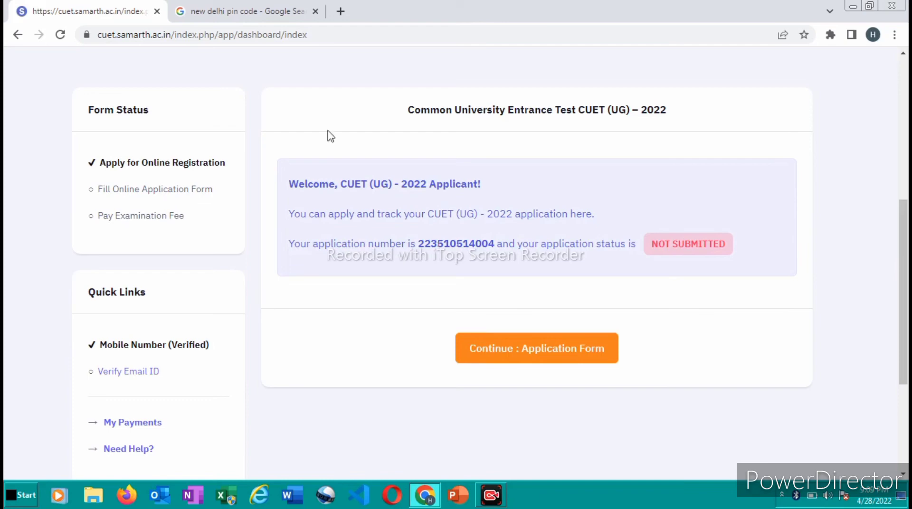
pyautogui.scroll(-1, 517, 242)
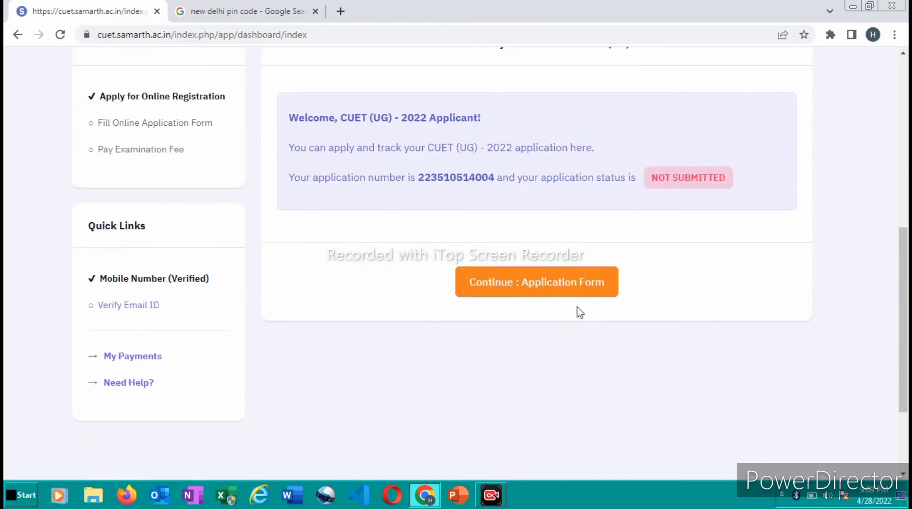
pyautogui.click(565, 300)
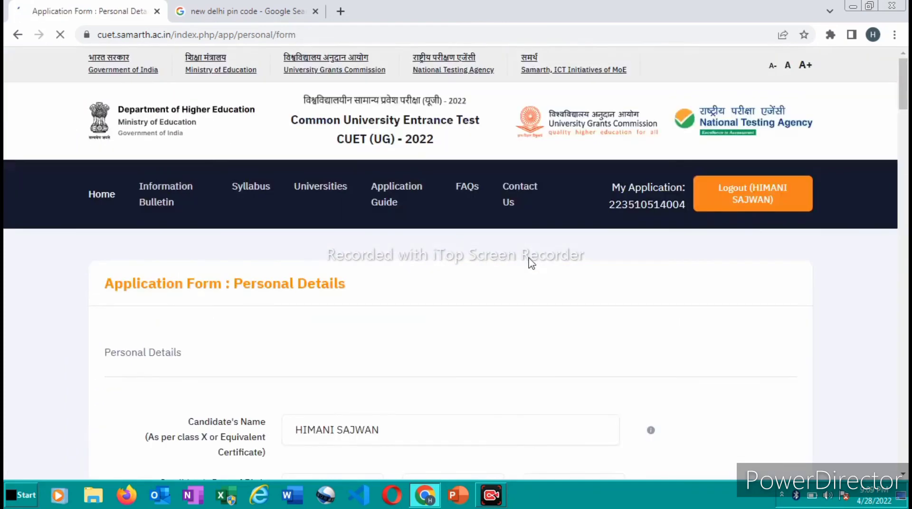
# Set Category to General/Unreserved and answer No to the PwBD question.
pyautogui.scroll(-3, 528, 262)
pyautogui.scroll(-1, 356, 235)
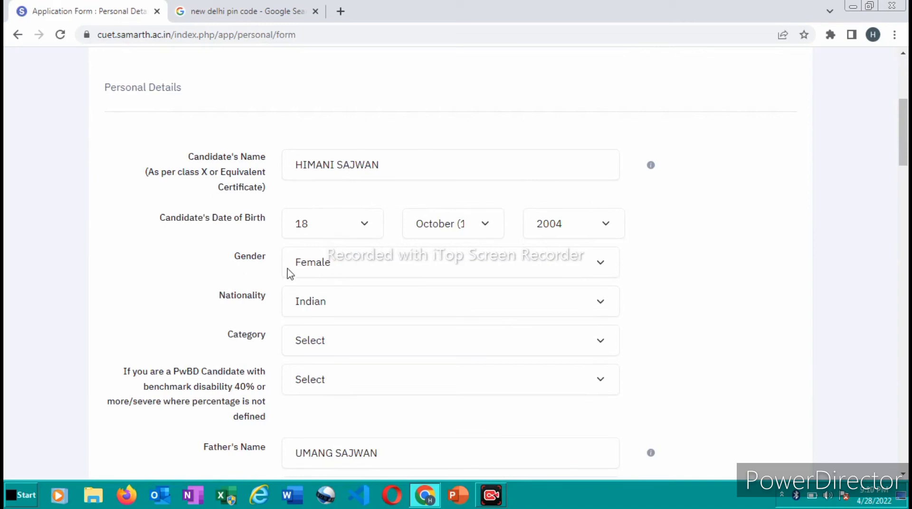
pyautogui.scroll(-1, 456, 349)
pyautogui.scroll(-1, 458, 352)
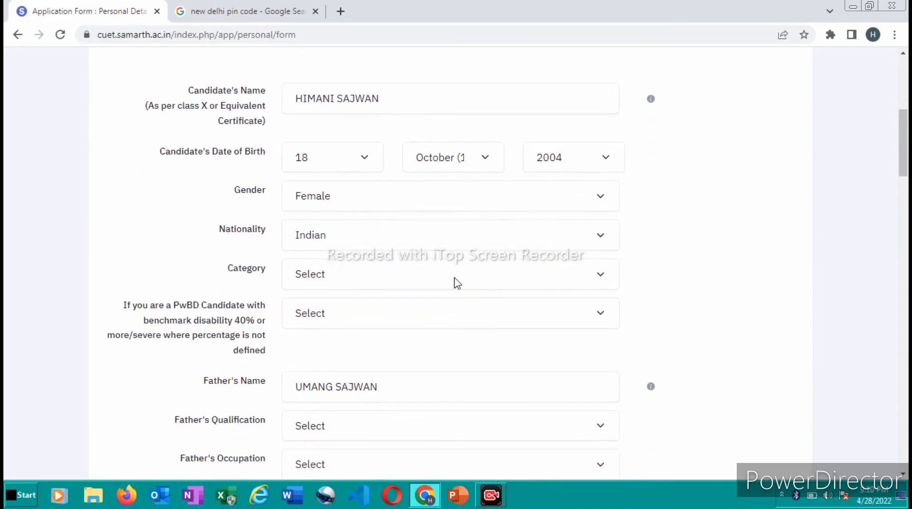
pyautogui.click(454, 283)
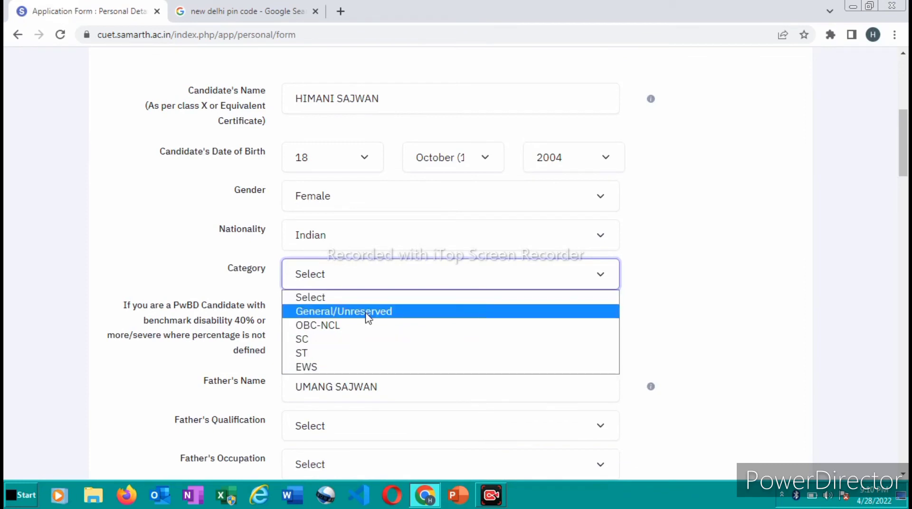
pyautogui.click(368, 314)
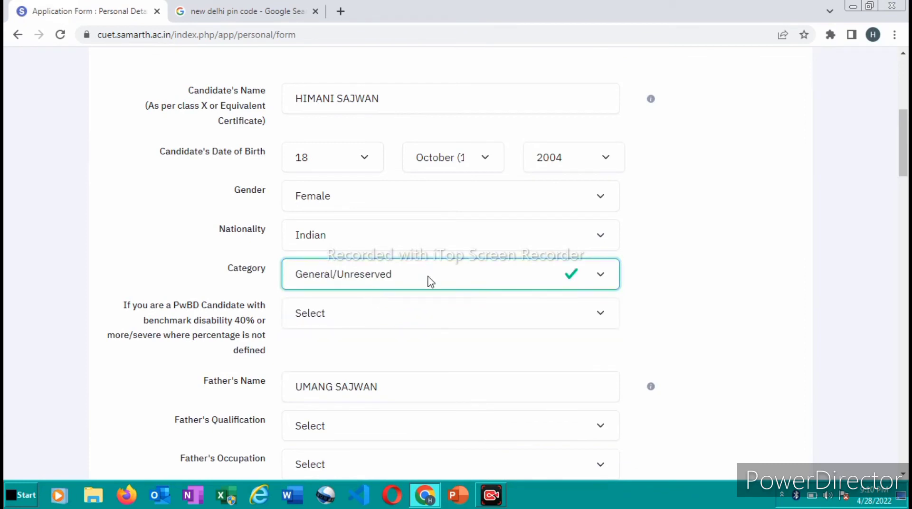
pyautogui.click(335, 317)
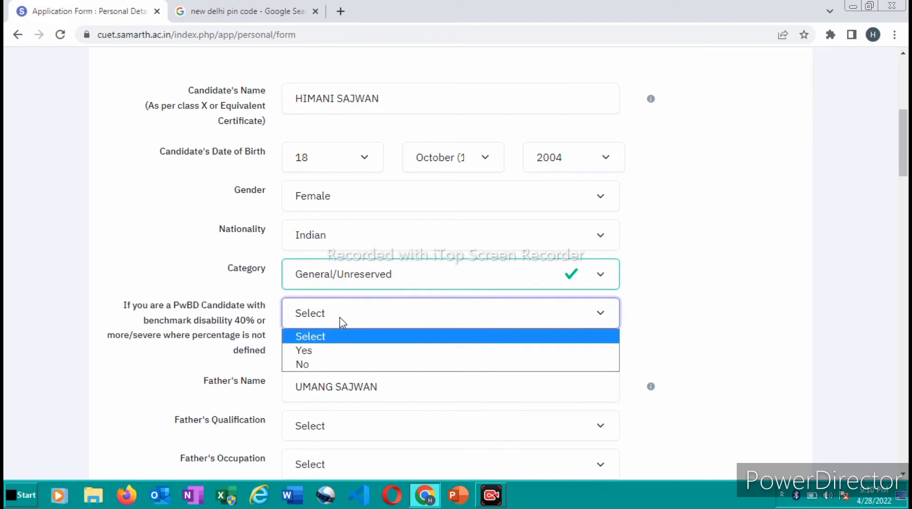
pyautogui.click(321, 364)
# Set father's qualification to Matriculate and occupation to Private Service.
pyautogui.scroll(-3, 309, 333)
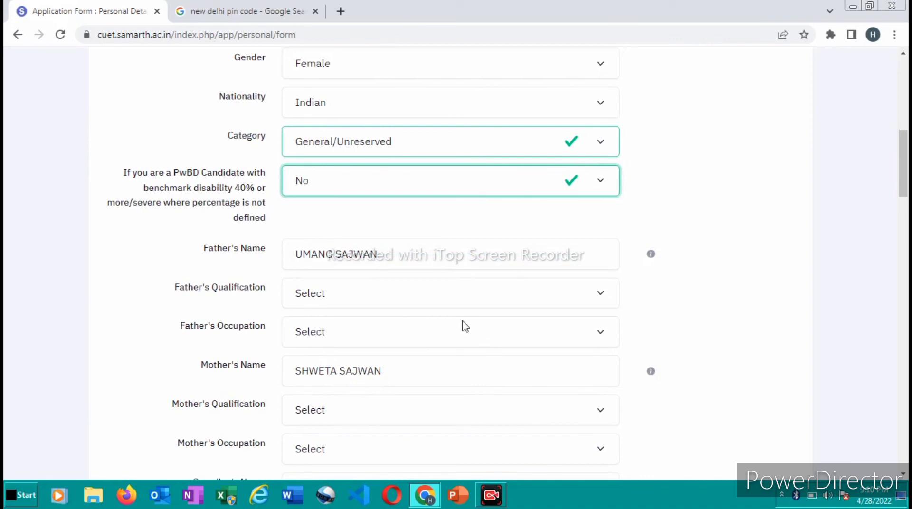
pyautogui.click(325, 297)
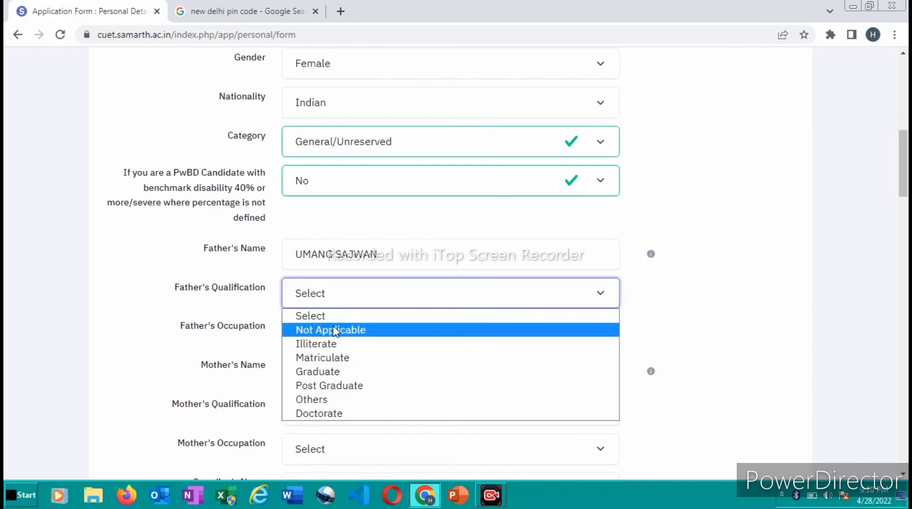
pyautogui.click(341, 359)
pyautogui.scroll(-2, 340, 359)
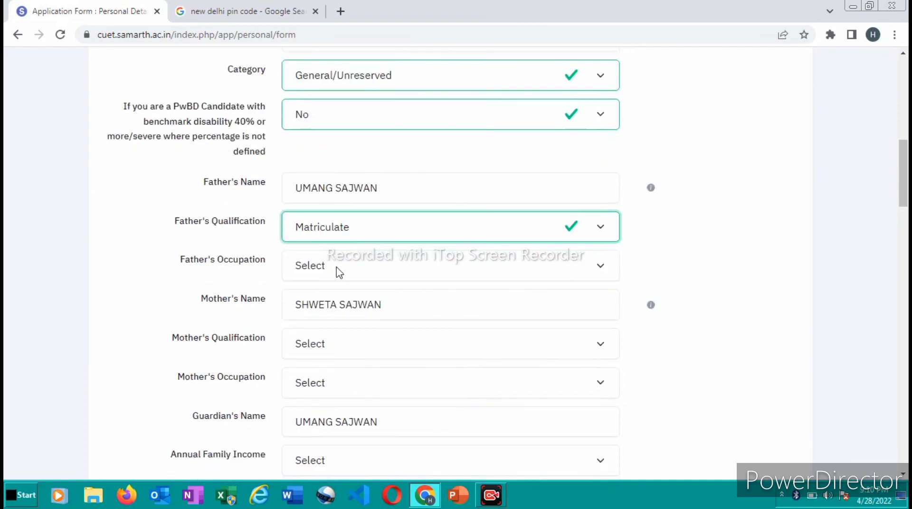
pyautogui.click(339, 271)
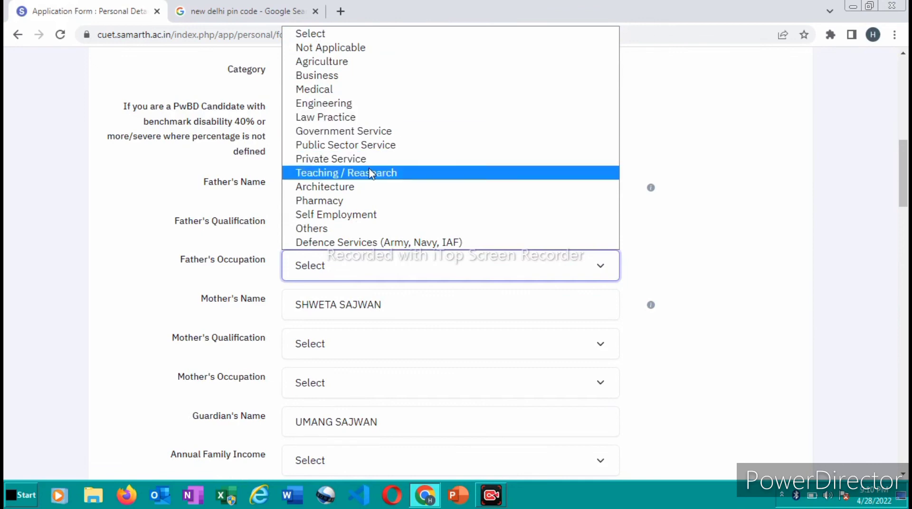
pyautogui.click(344, 160)
# Set mother's qualification and occupation both to Not Applicable.
pyautogui.scroll(-3, 348, 171)
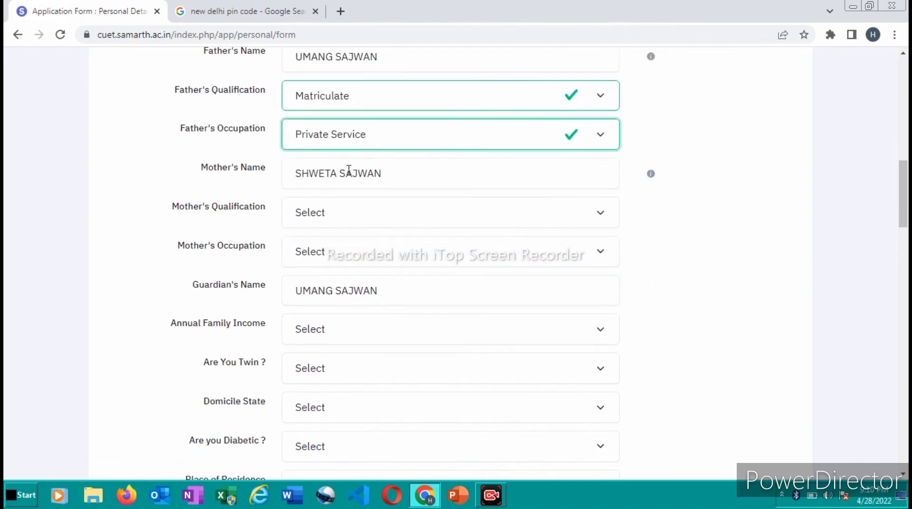
pyautogui.click(348, 209)
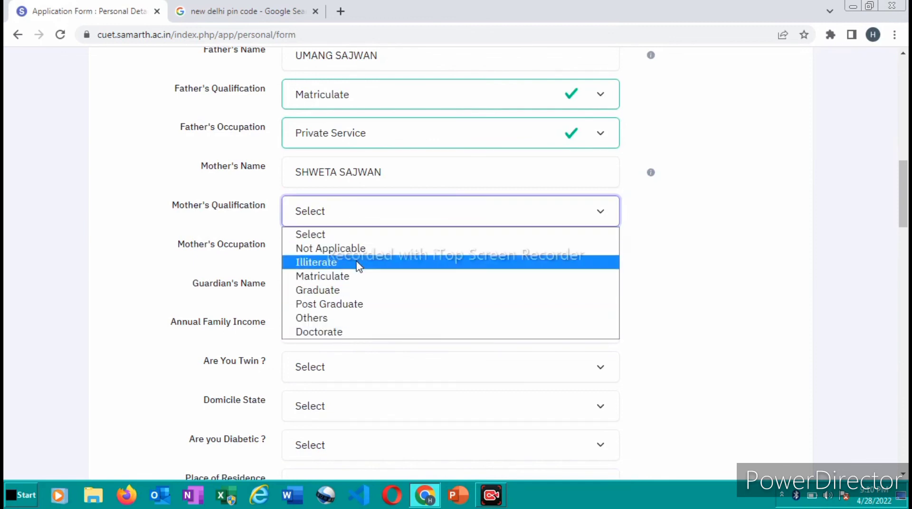
pyautogui.click(353, 245)
pyautogui.scroll(-2, 355, 248)
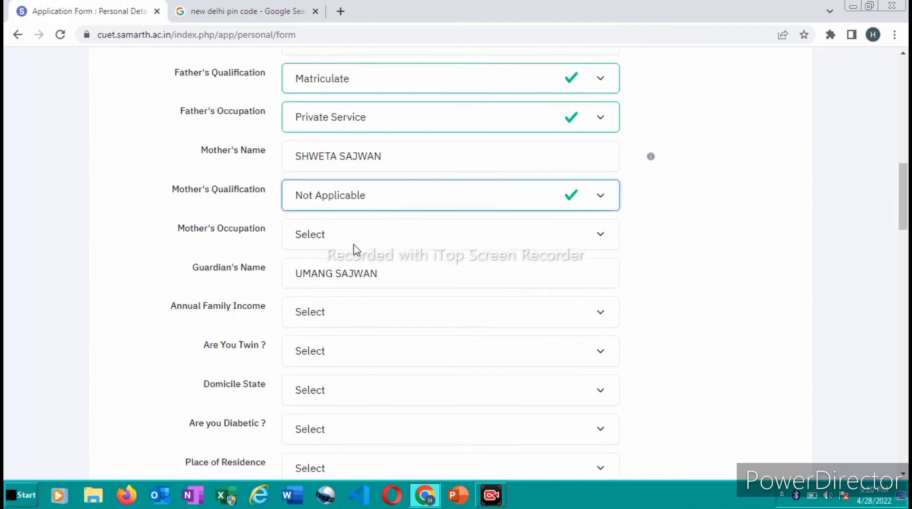
pyautogui.click(367, 190)
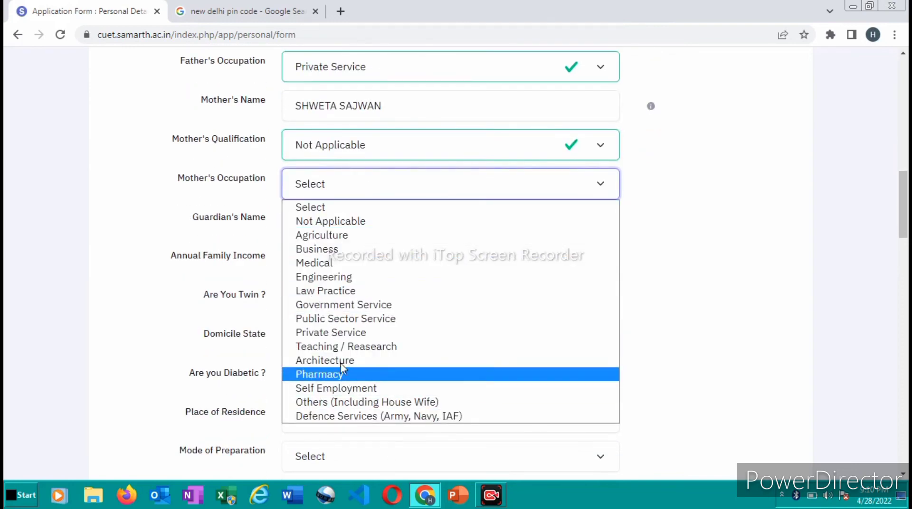
pyautogui.click(362, 233)
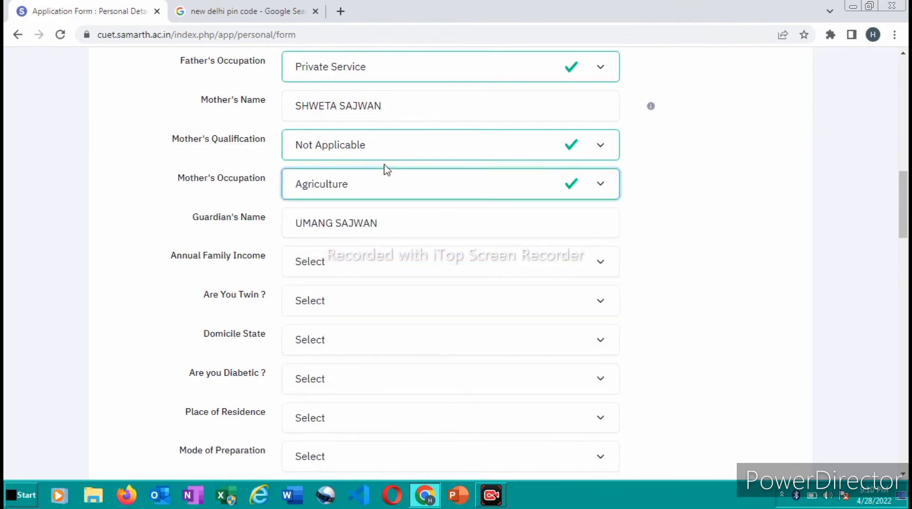
pyautogui.click(386, 178)
pyautogui.click(382, 219)
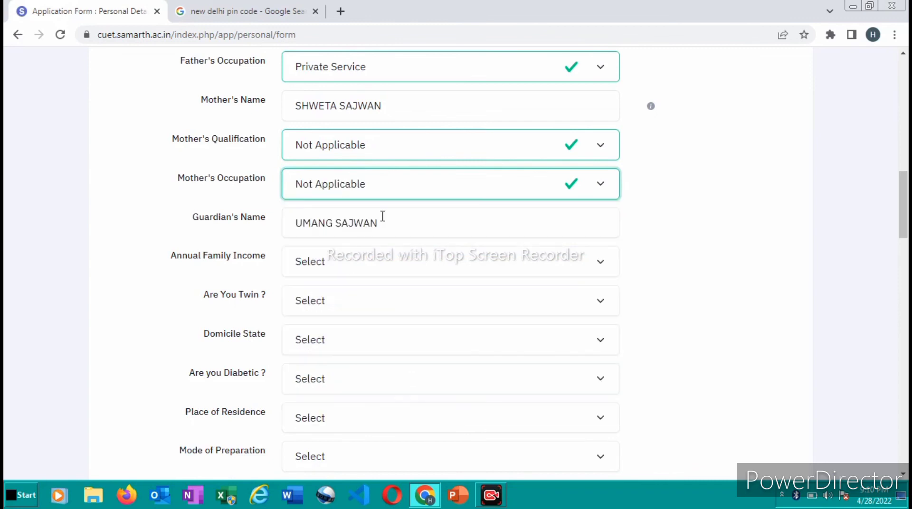
pyautogui.scroll(-2, 383, 216)
pyautogui.click(374, 193)
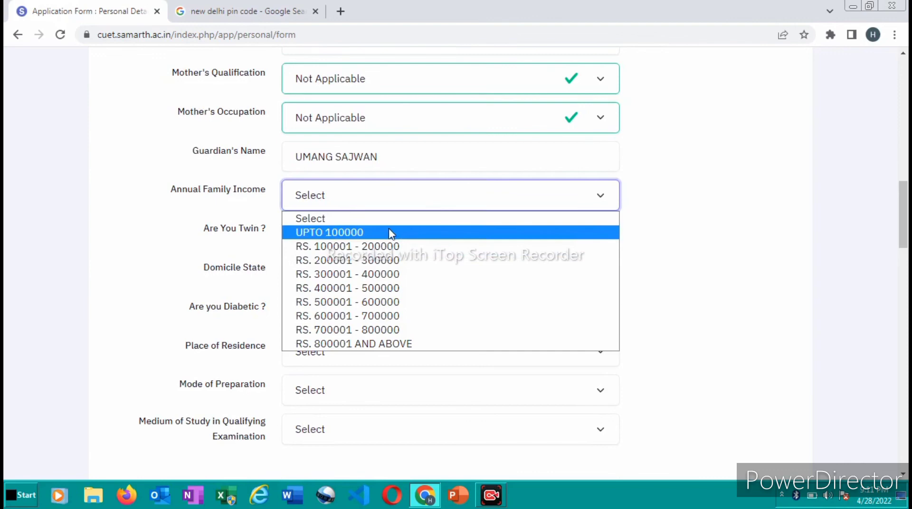
# Pick income range RS. 200001 - 300000, answer No to twin, and choose DELHI as domicile state.
pyautogui.click(336, 261)
pyautogui.scroll(-1, 339, 190)
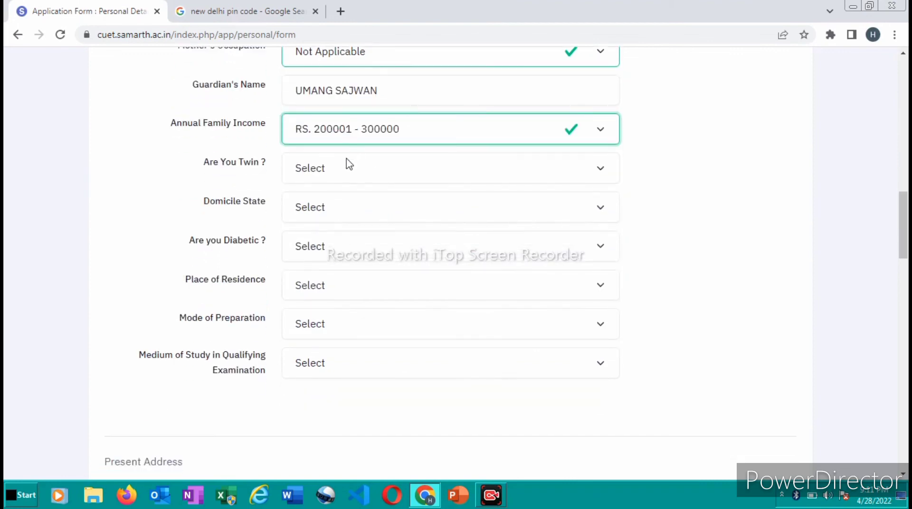
pyautogui.click(341, 177)
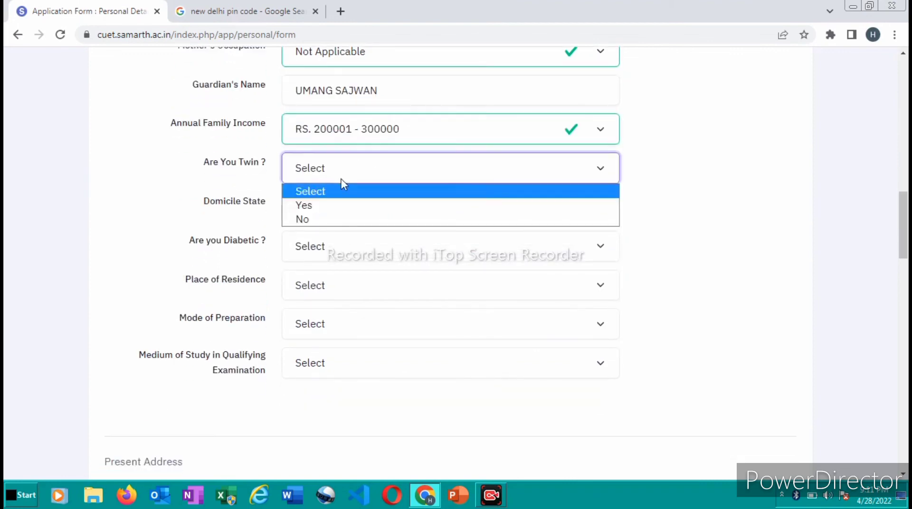
pyautogui.click(350, 220)
pyautogui.click(351, 220)
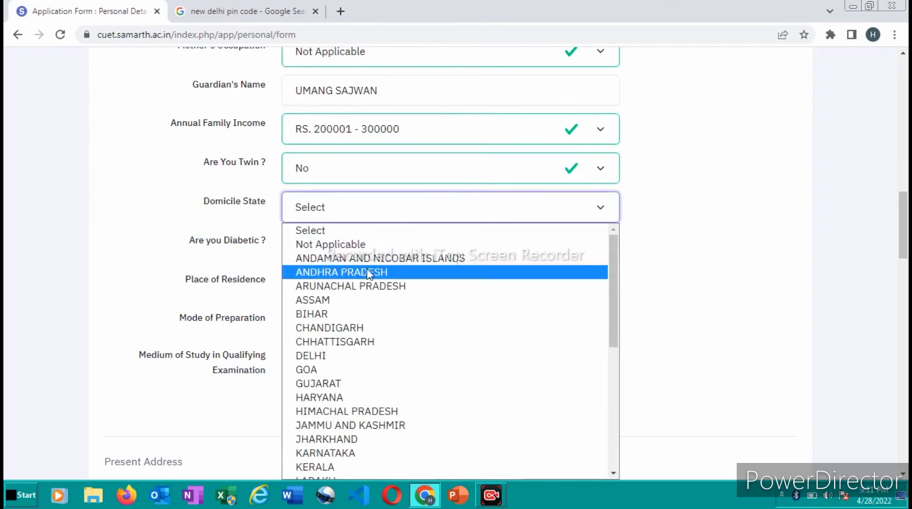
pyautogui.scroll(-5, 386, 344)
pyautogui.scroll(5, 387, 344)
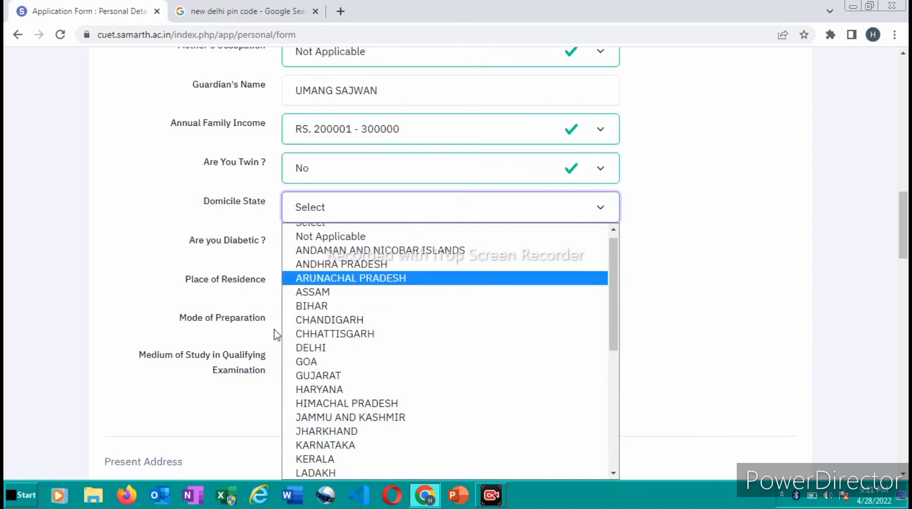
pyautogui.click(311, 349)
# Answer No to being diabetic and set place of residence to Urban.
pyautogui.click(328, 249)
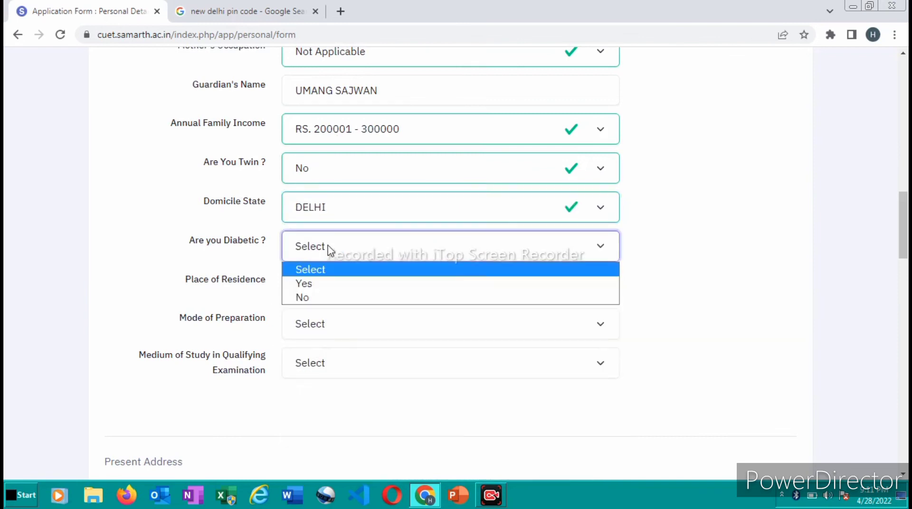
pyautogui.click(337, 298)
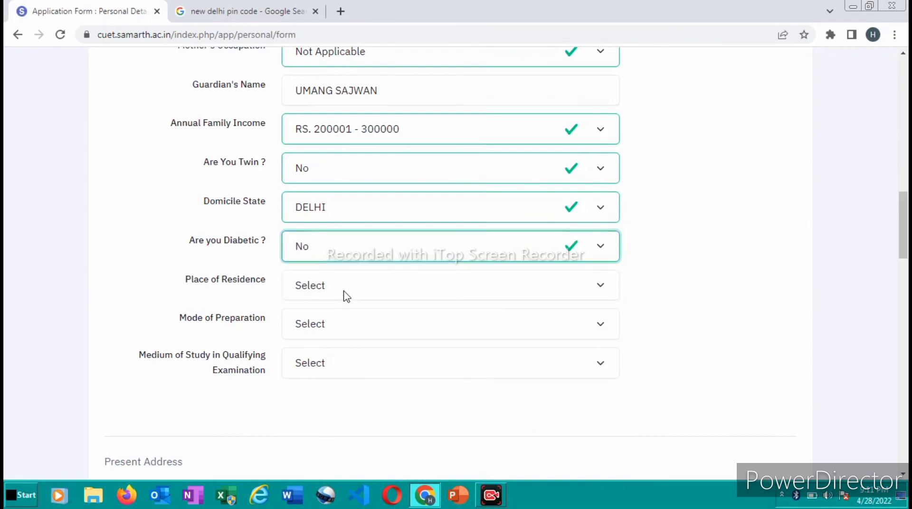
pyautogui.click(346, 296)
pyautogui.click(344, 321)
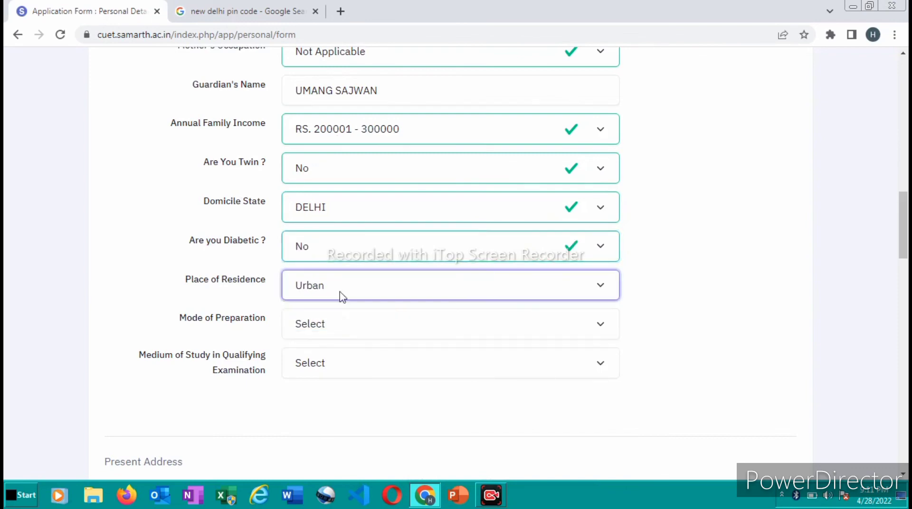
# Set mode of preparation to Self and medium of study to English.
pyautogui.scroll(-1, 340, 290)
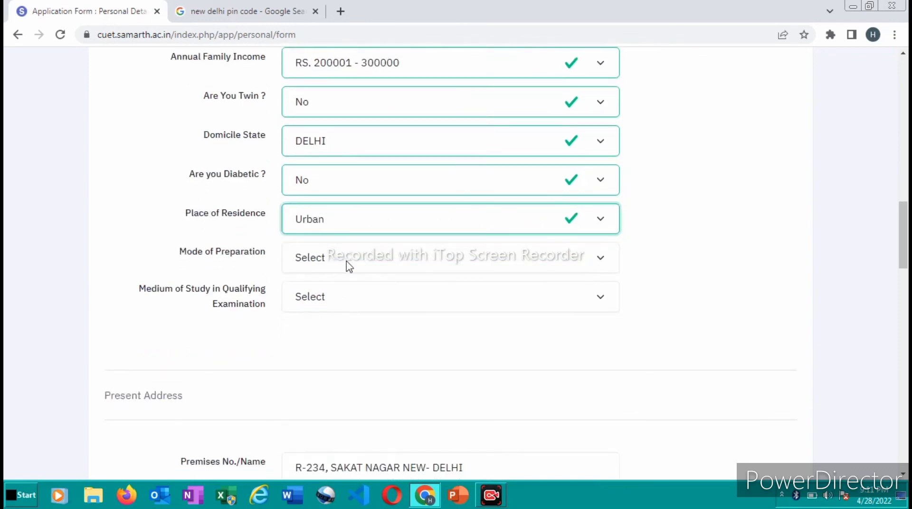
pyautogui.click(349, 266)
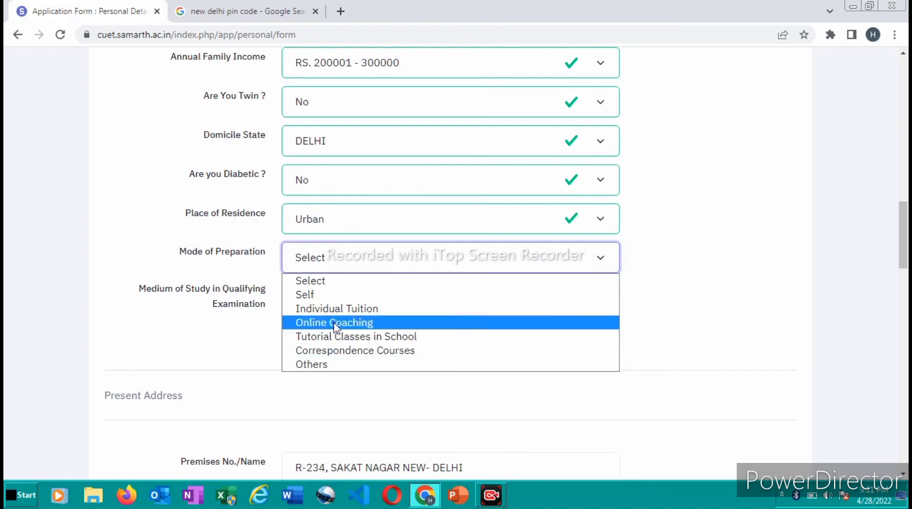
pyautogui.click(336, 296)
pyautogui.scroll(-1, 346, 196)
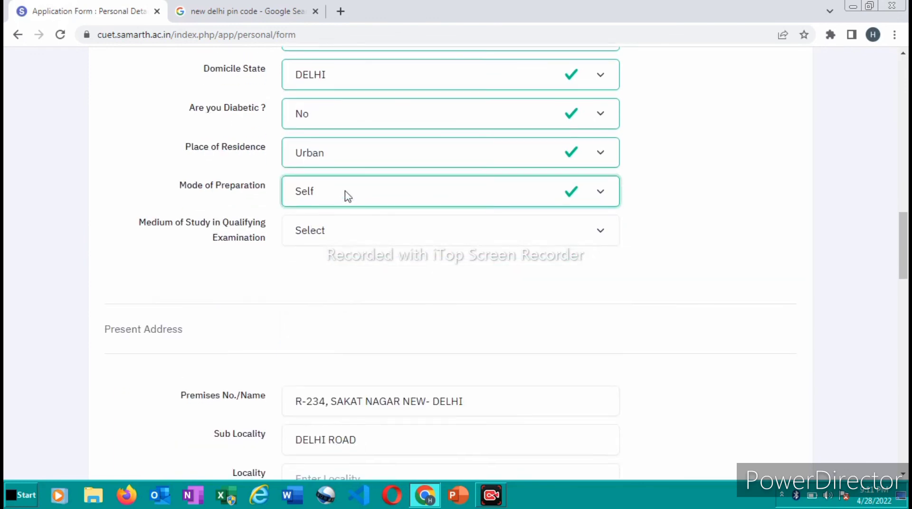
pyautogui.click(349, 225)
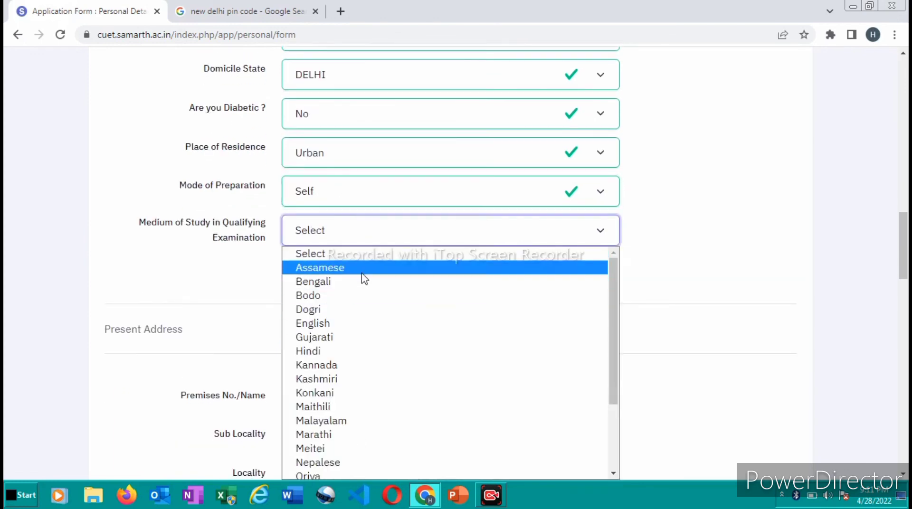
pyautogui.scroll(-3, 405, 305)
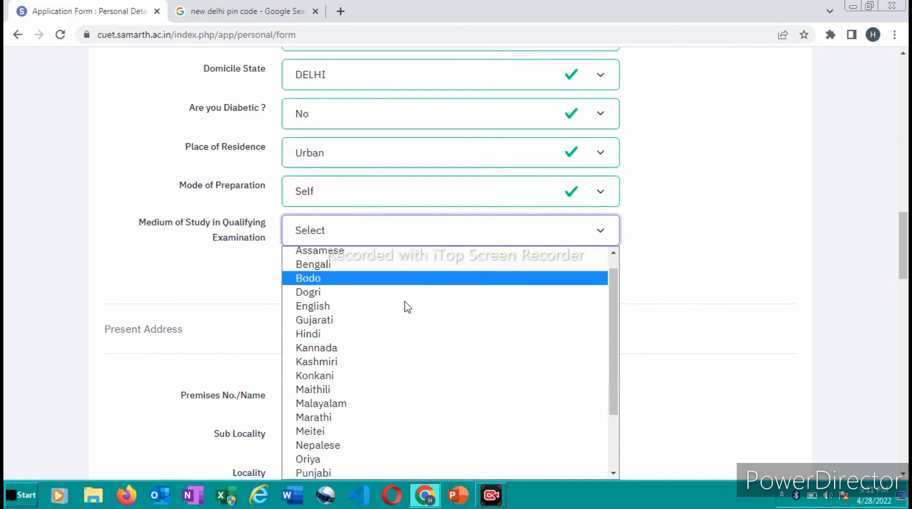
pyautogui.scroll(3, 407, 307)
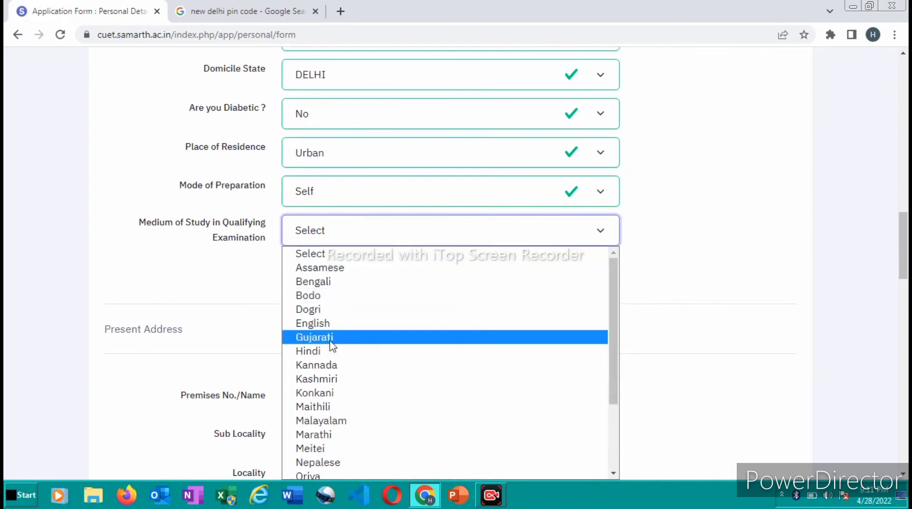
pyautogui.click(335, 323)
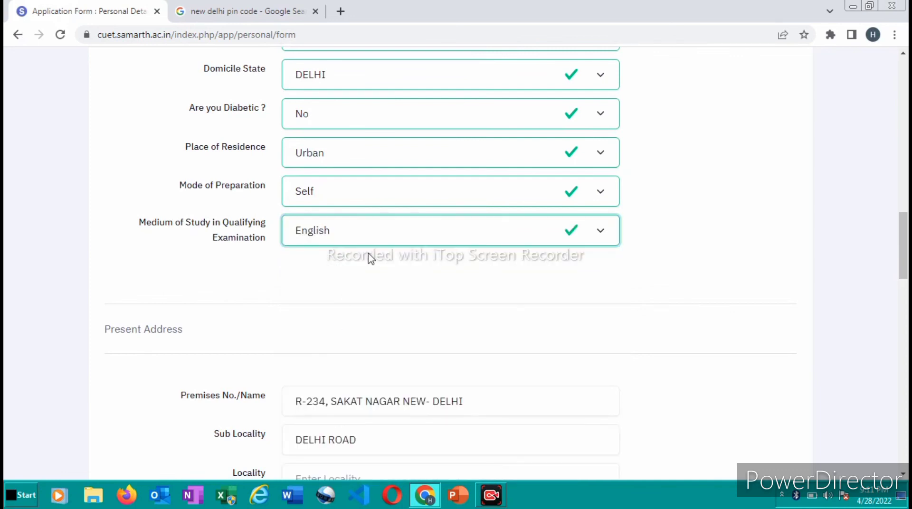
pyautogui.scroll(-1, 370, 258)
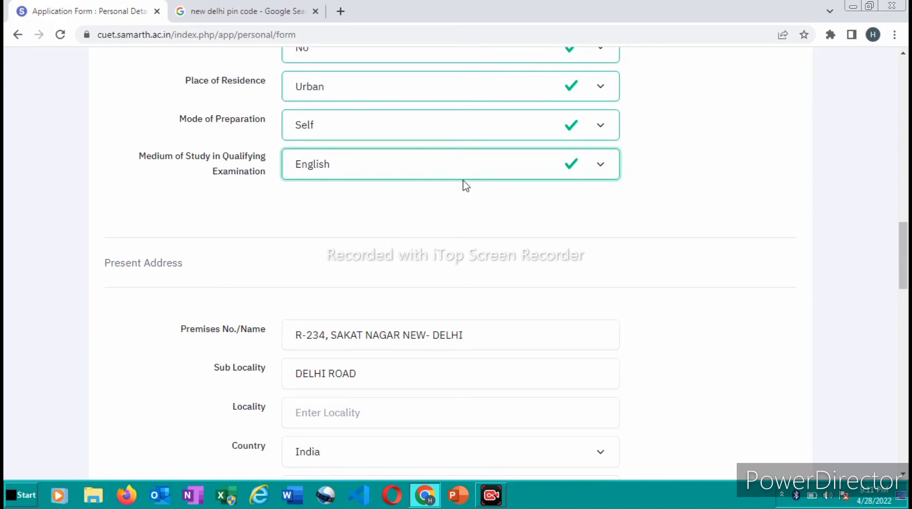
# Enter SAKAT NAGAR as the present address locality.
pyautogui.scroll(-3, 589, 252)
pyautogui.scroll(-2, 589, 252)
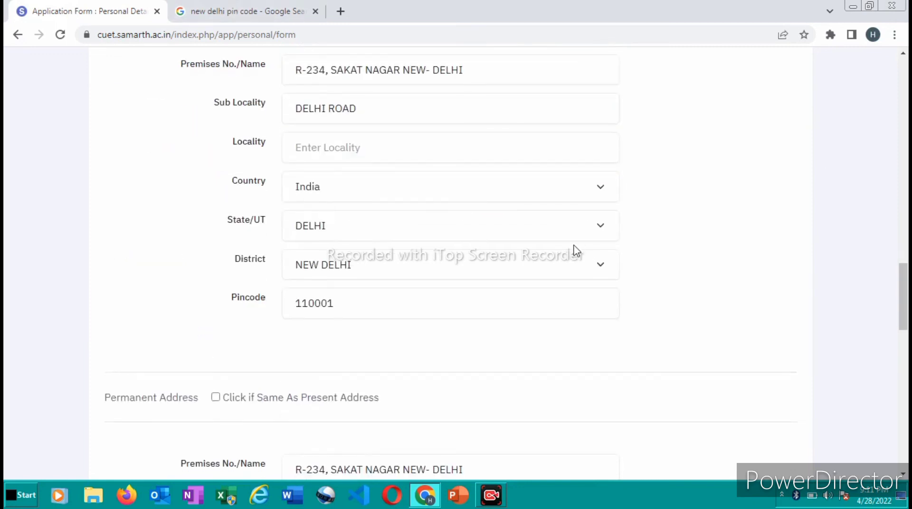
pyautogui.scroll(1, 572, 252)
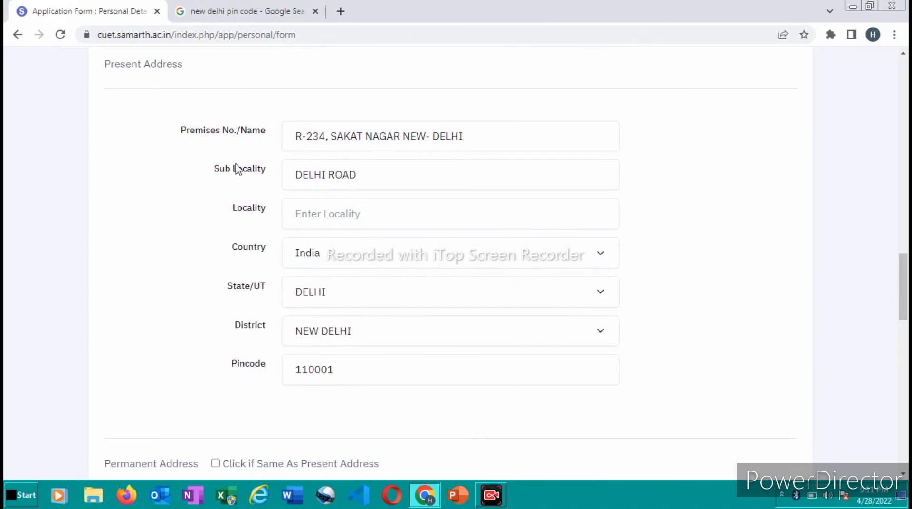
pyautogui.click(320, 213)
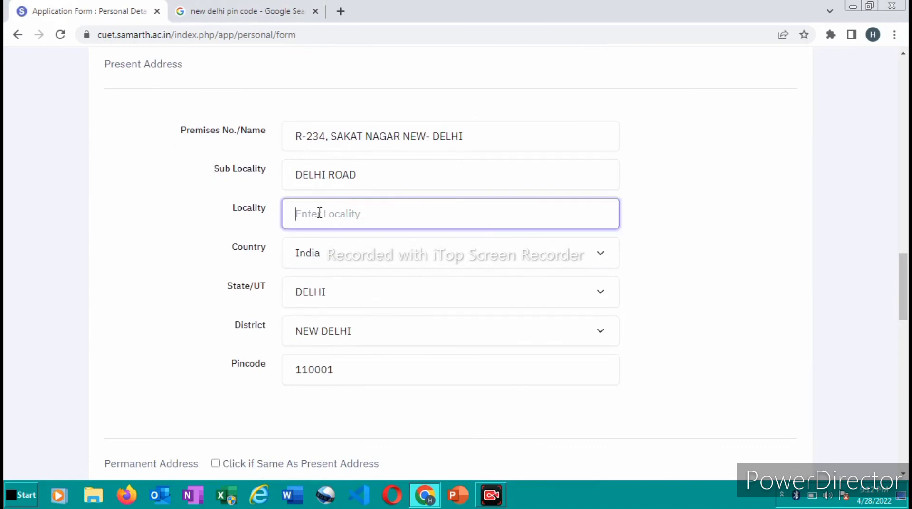
pyautogui.scroll(-1, 331, 210)
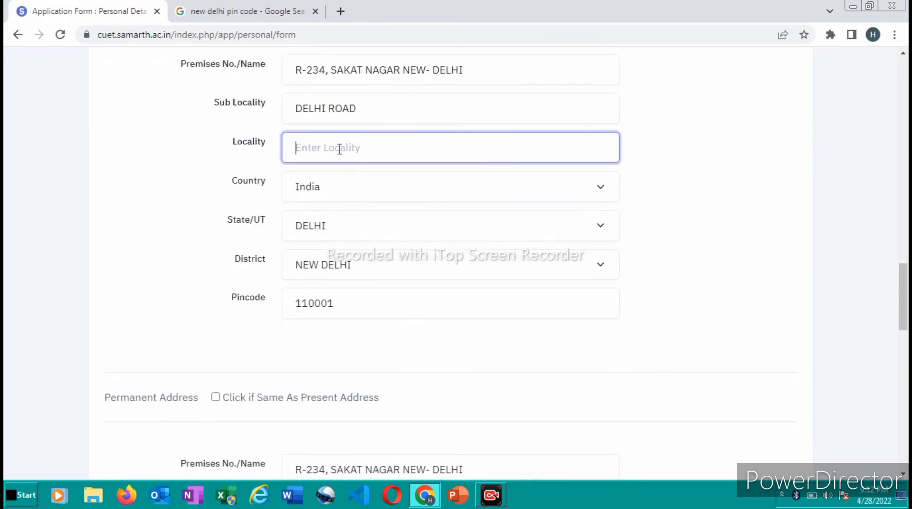
pyautogui.write('SAKAT NAGAR')
pyautogui.click(825, 335)
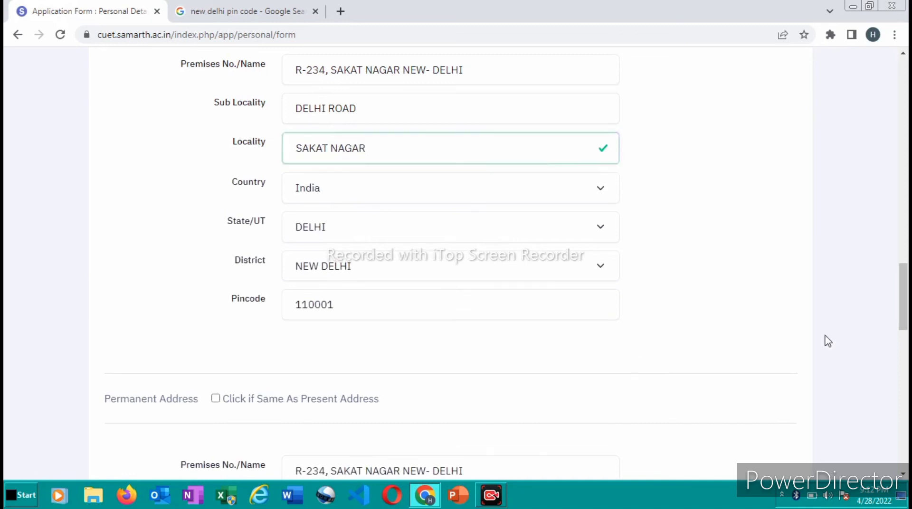
# Make the permanent address the same as the present address.
pyautogui.scroll(-1, 613, 281)
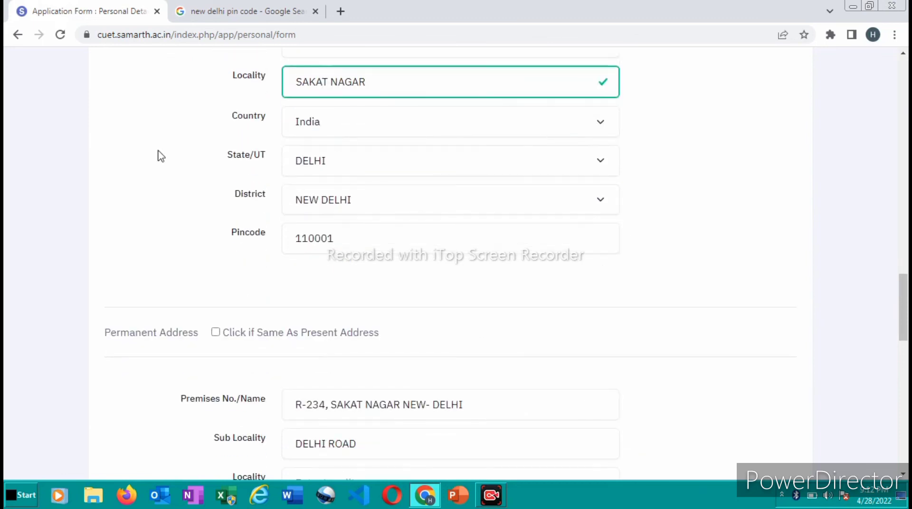
pyautogui.scroll(-4, 329, 256)
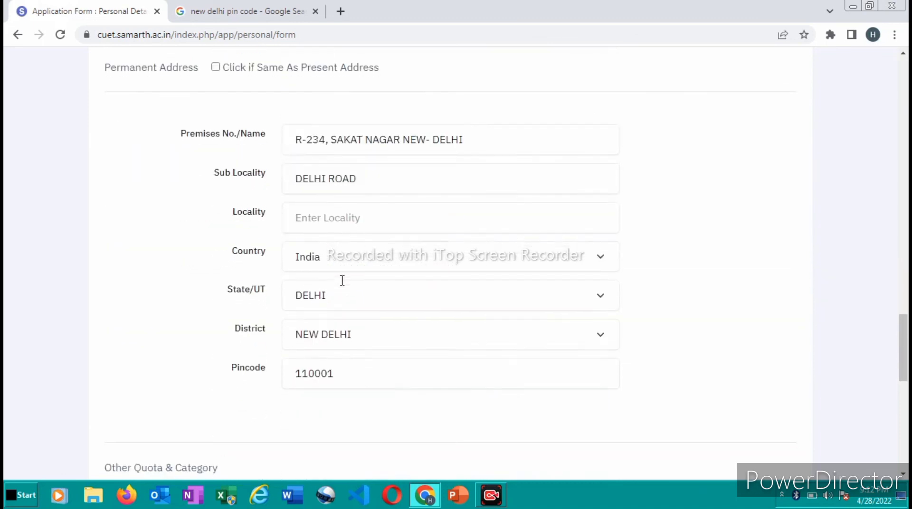
pyautogui.scroll(2, 285, 214)
pyautogui.click(215, 200)
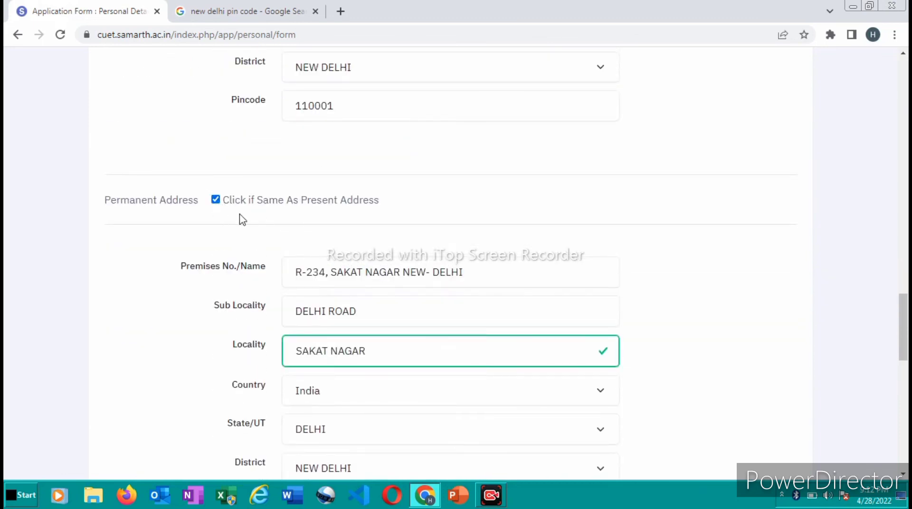
pyautogui.scroll(-1, 285, 238)
pyautogui.scroll(-8, 292, 252)
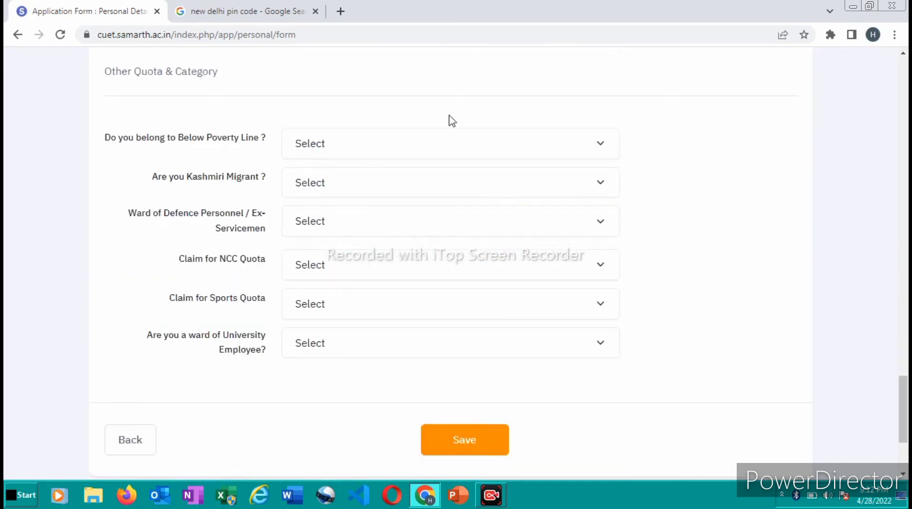
# Answer No for below poverty line, Kashmiri migrant and defence personnel ward.
pyautogui.click(391, 150)
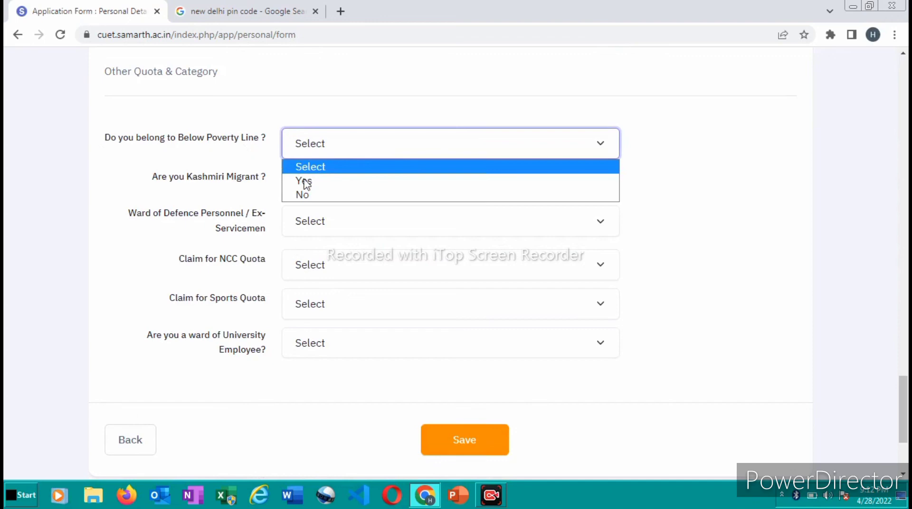
pyautogui.click(321, 197)
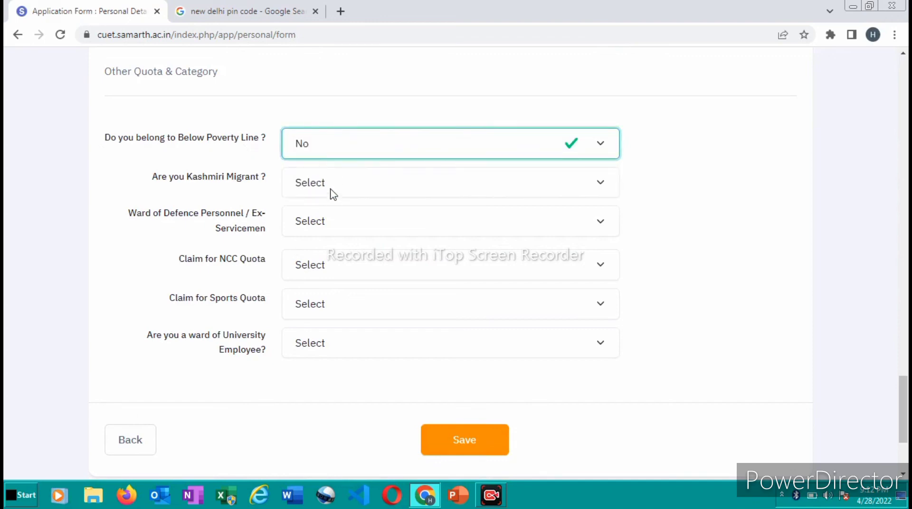
pyautogui.click(332, 190)
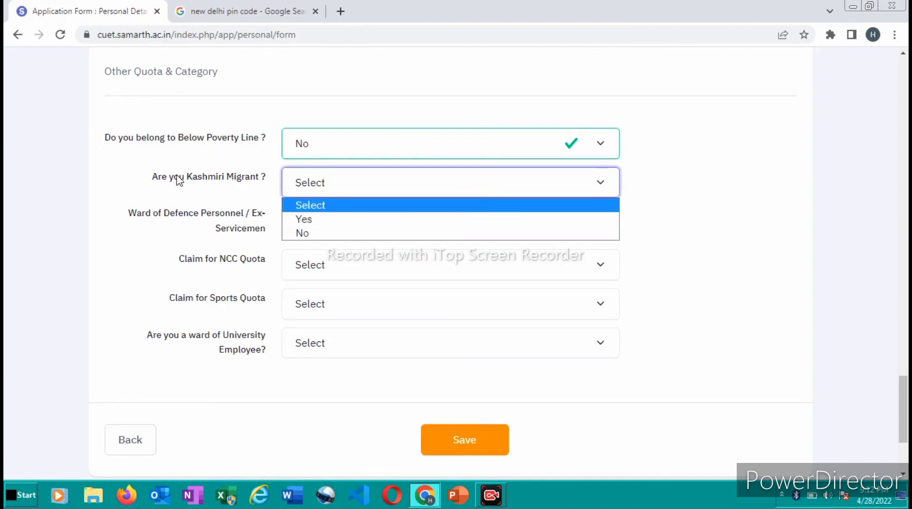
pyautogui.click(328, 233)
pyautogui.click(340, 225)
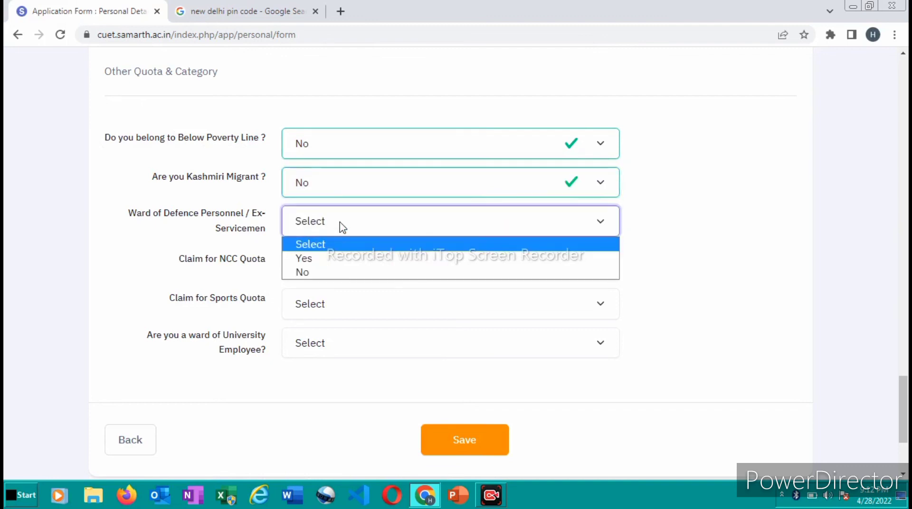
pyautogui.click(340, 273)
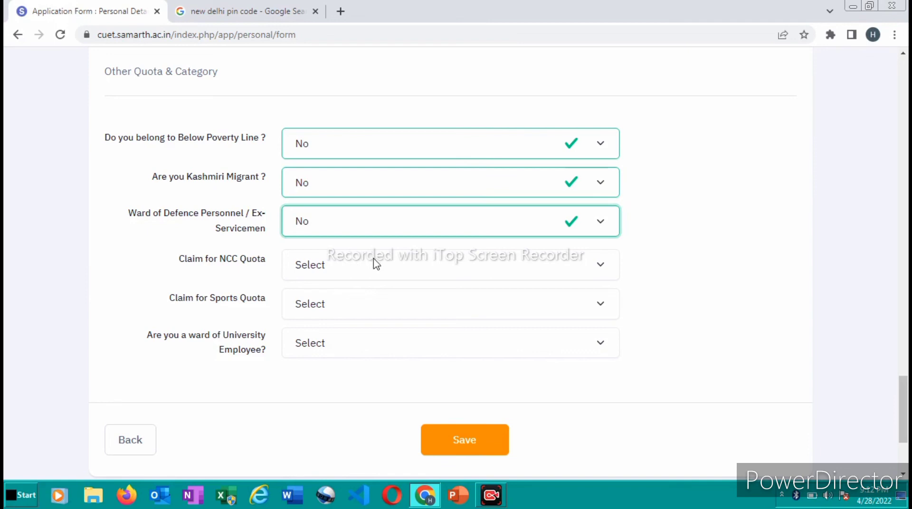
# Answer No for NCC quota, sports quota and university employee ward.
pyautogui.click(373, 262)
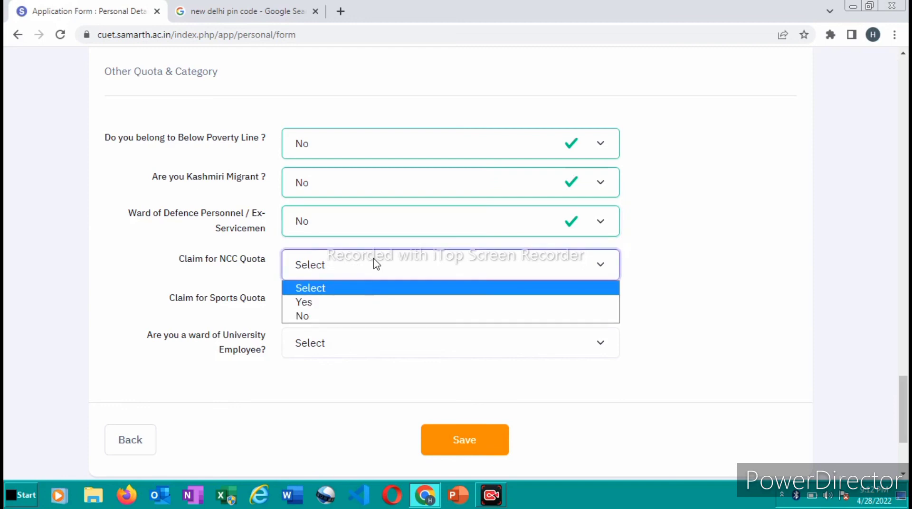
pyautogui.click(332, 317)
pyautogui.scroll(-2, 330, 322)
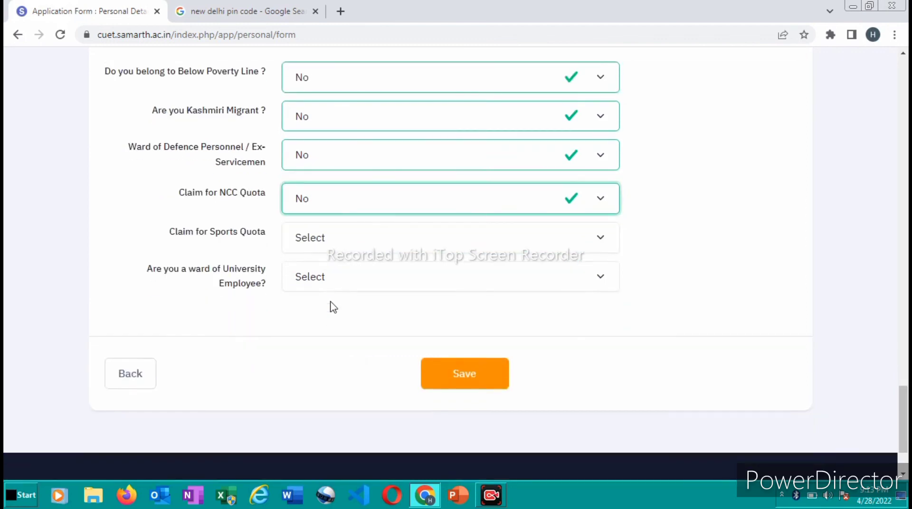
pyautogui.click(352, 244)
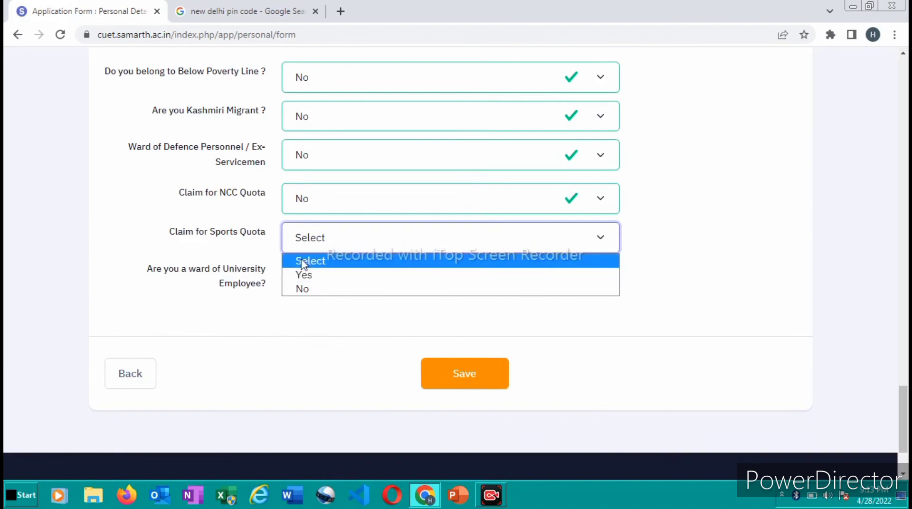
pyautogui.click(324, 289)
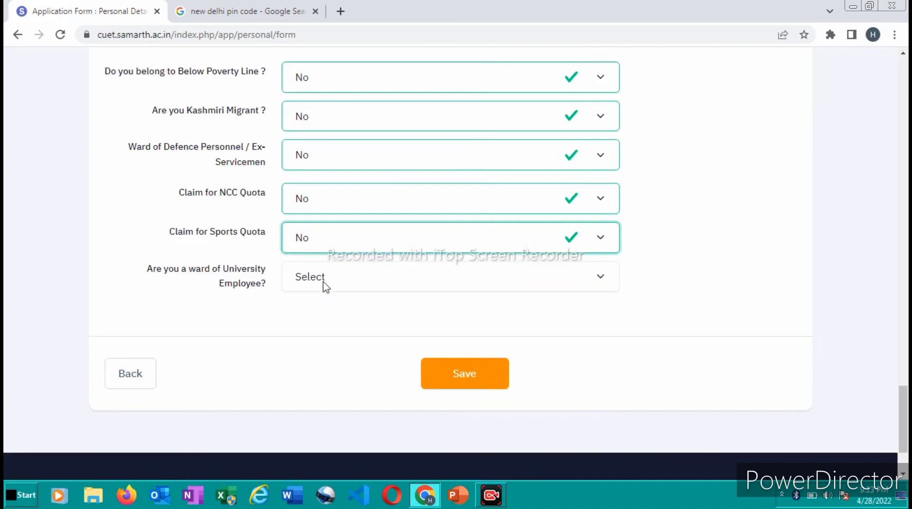
pyautogui.click(326, 285)
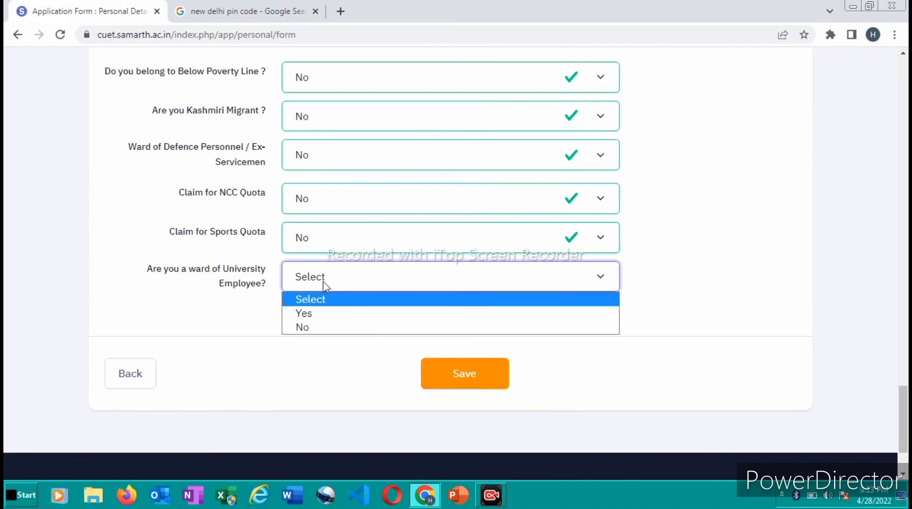
pyautogui.click(343, 326)
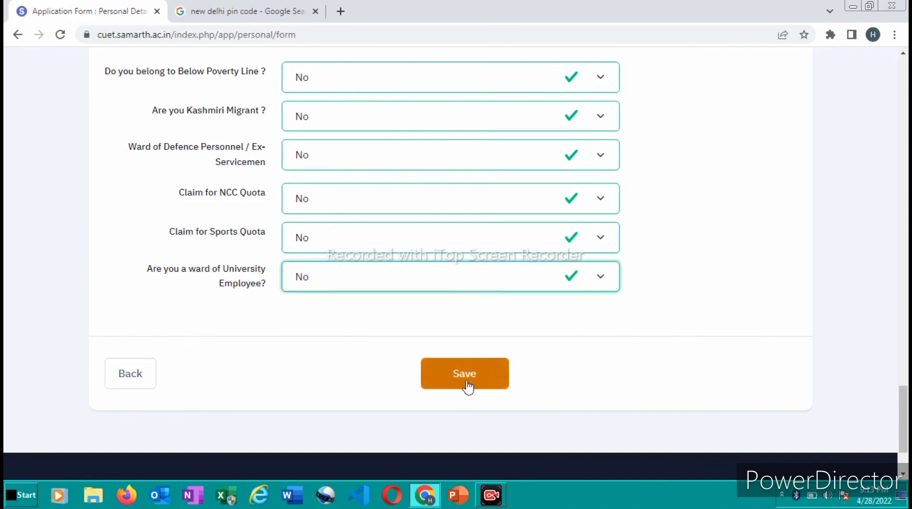